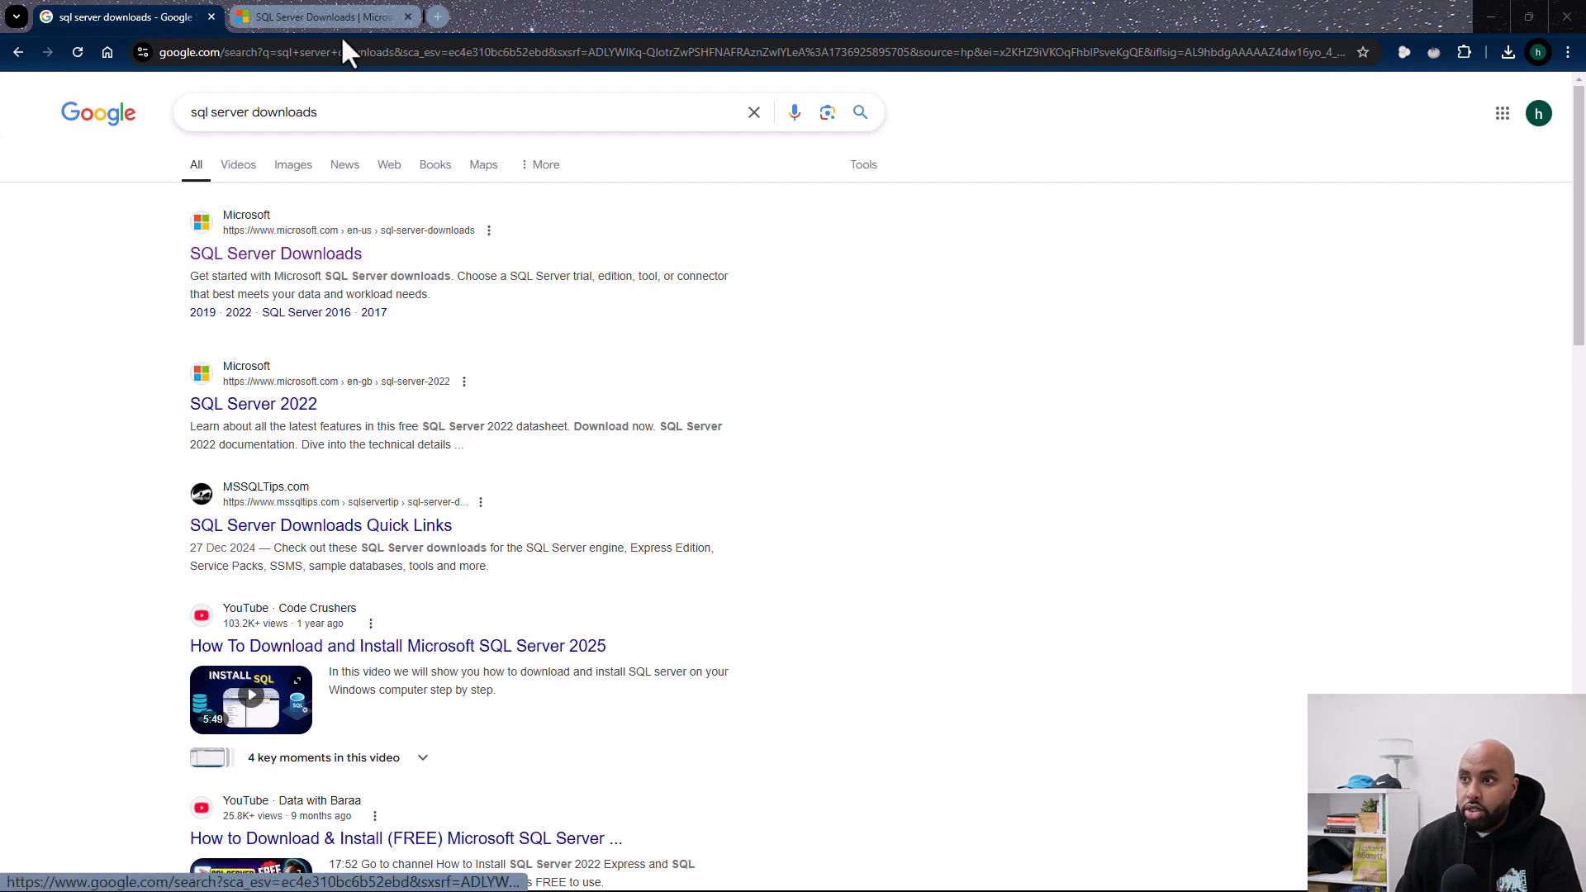
# - Review the free editions on the SQL Server Downloads page and launch the downloaded SQL Server 2022 Developer installer
pyautogui.click(312, 15)
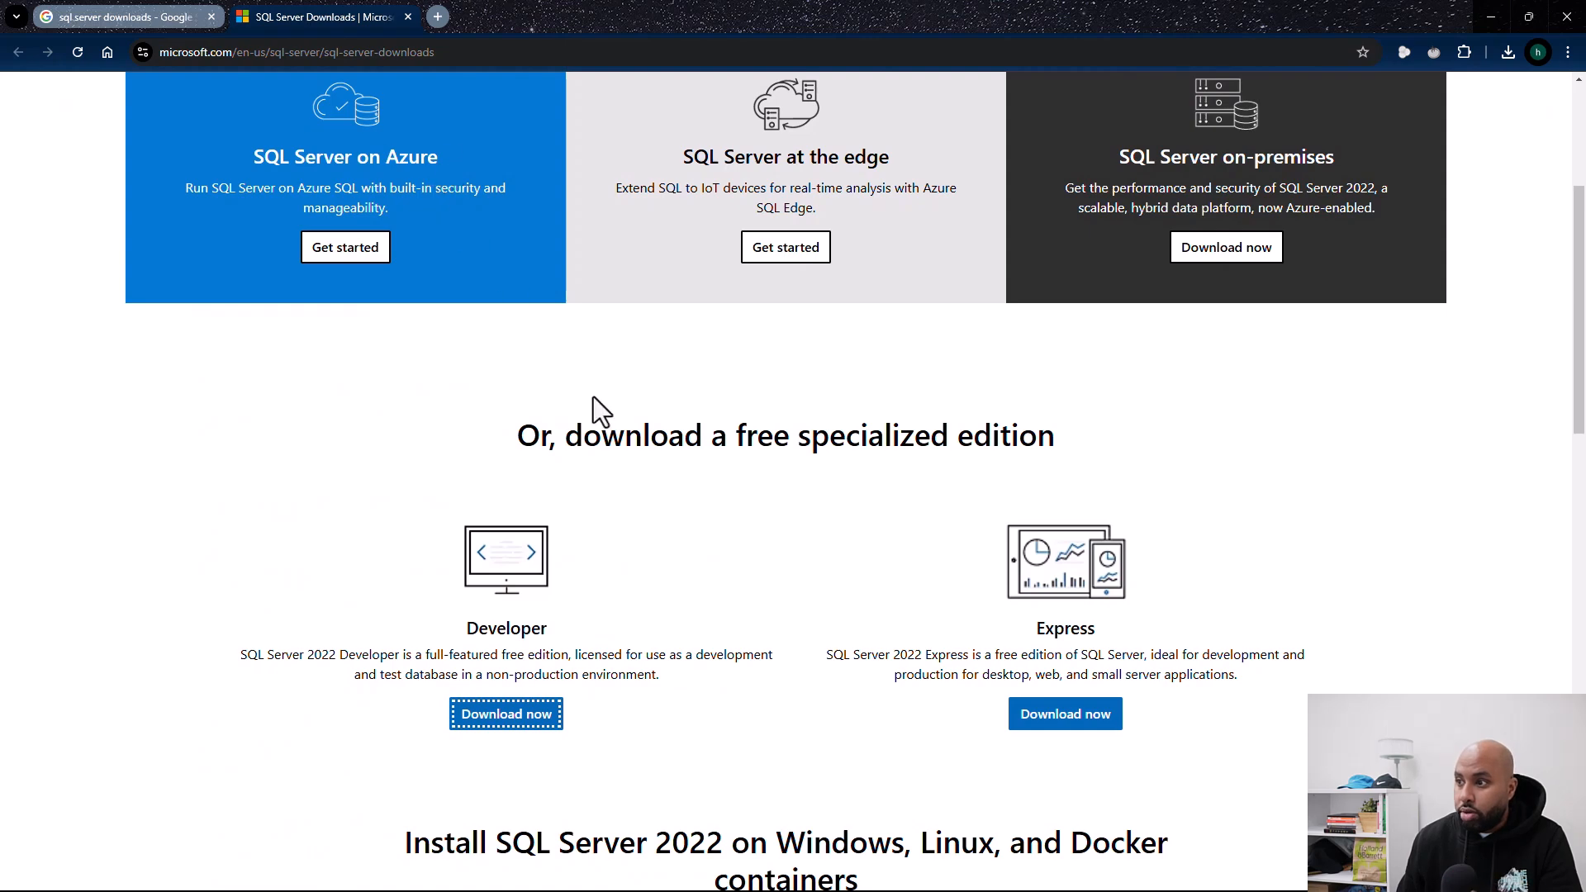
pyautogui.scroll(4, 594, 413)
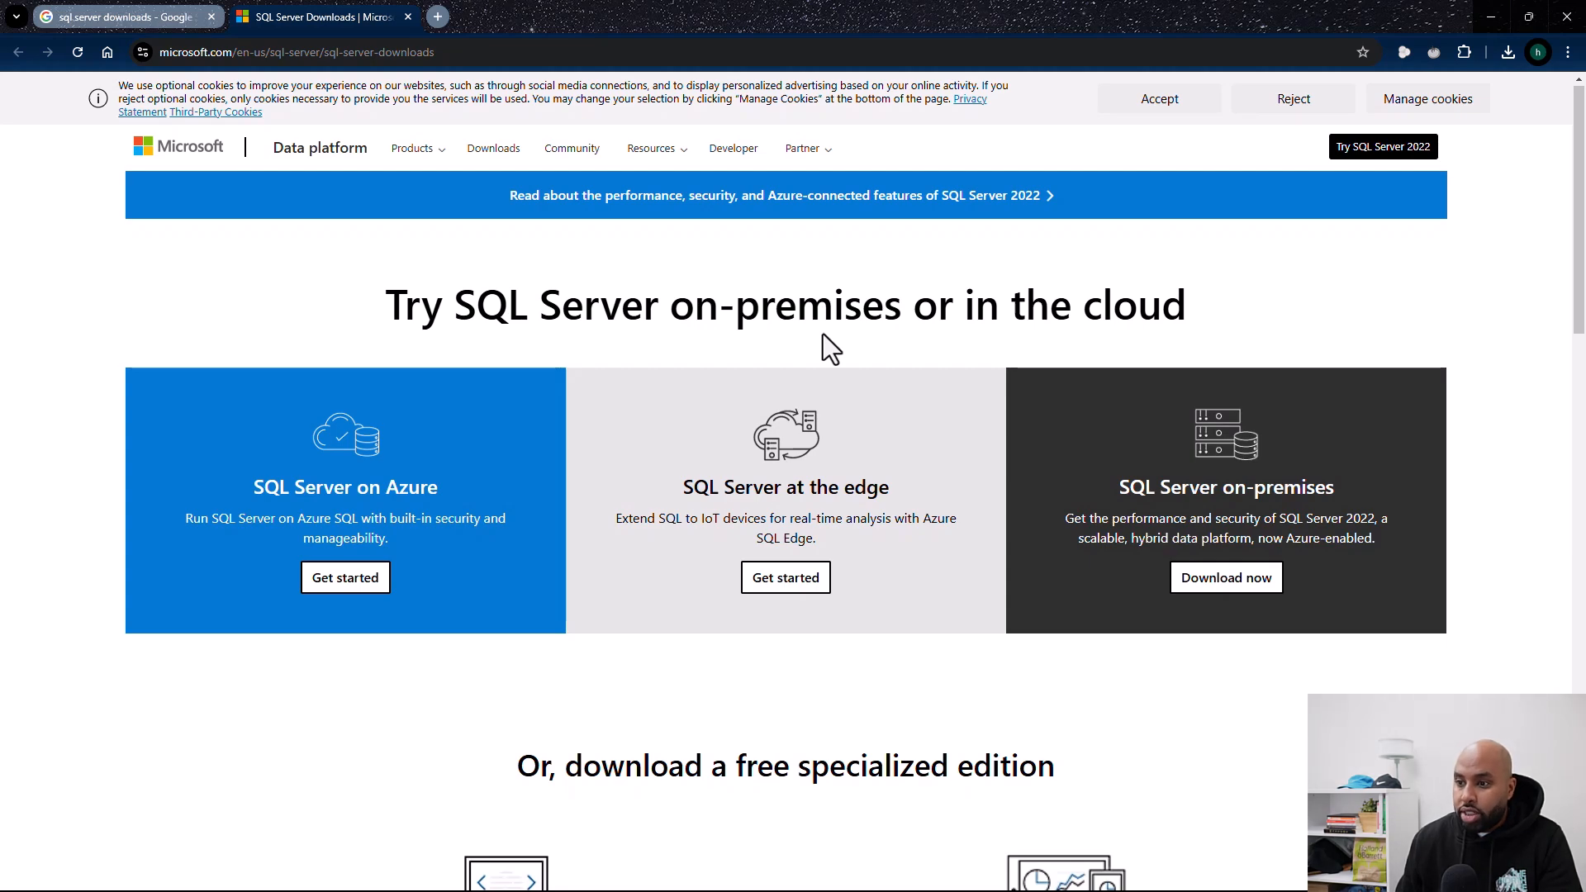
pyautogui.scroll(-4, 610, 562)
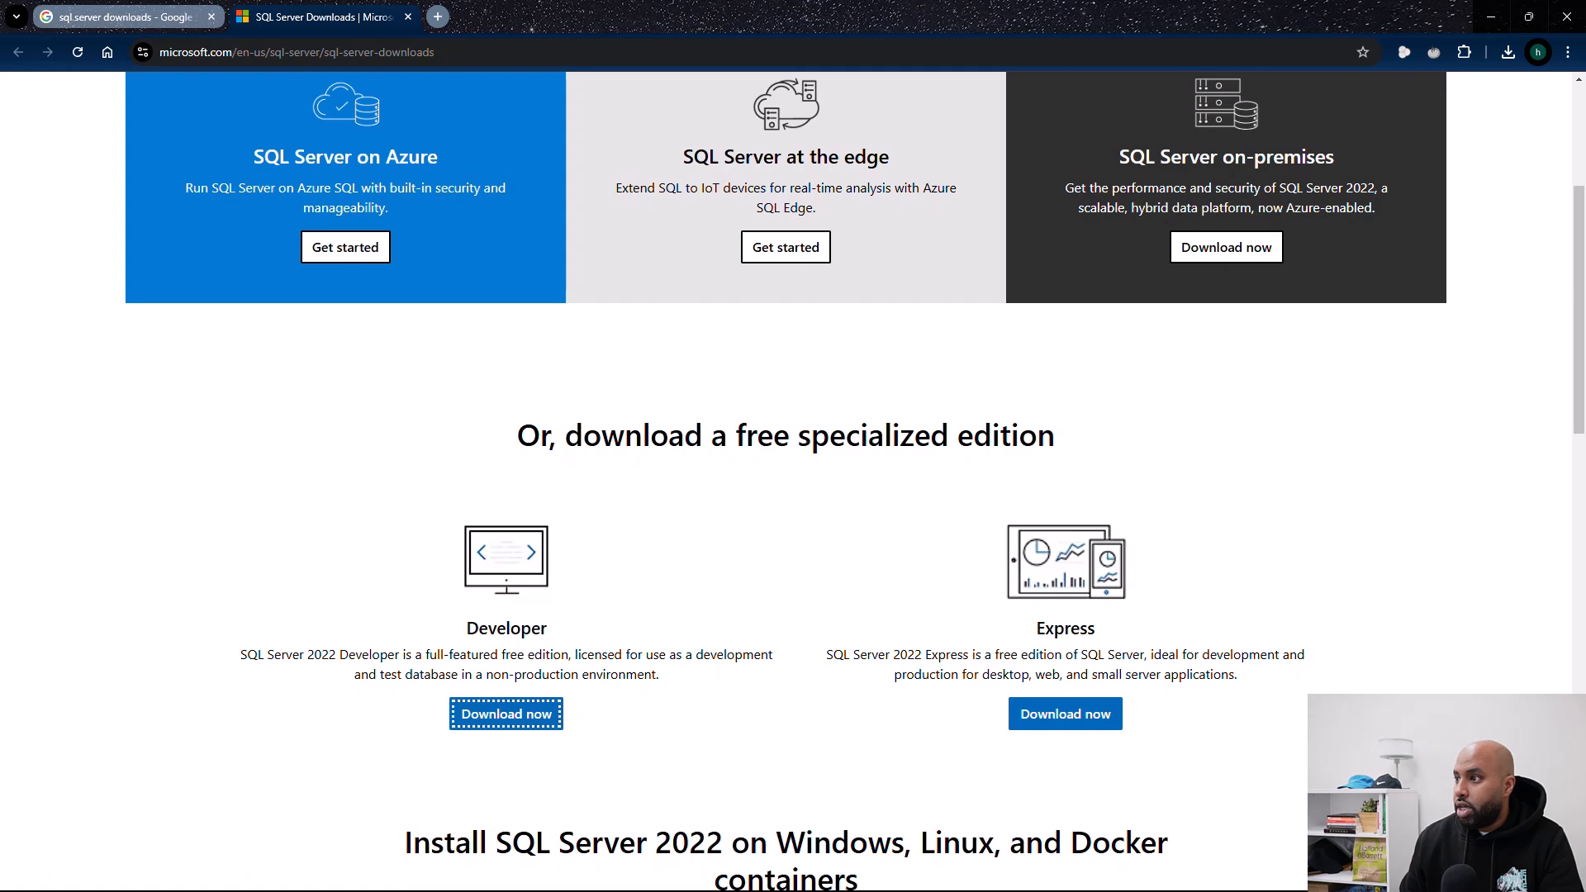
pyautogui.click(1508, 55)
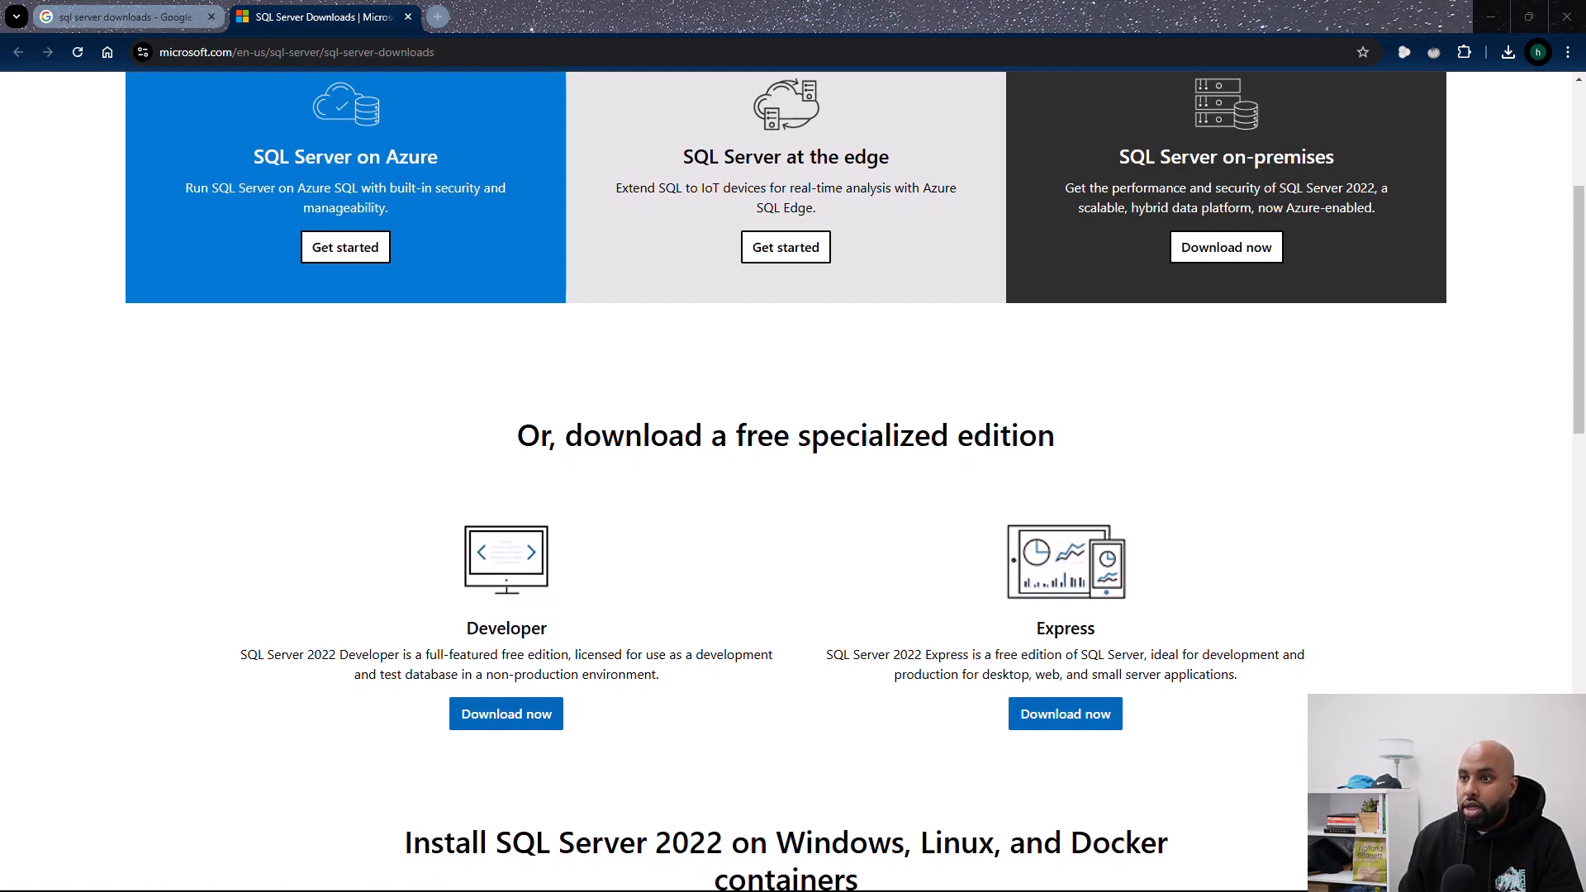
pyautogui.moveTo(0, 231); pyautogui.dragTo(856, 209)
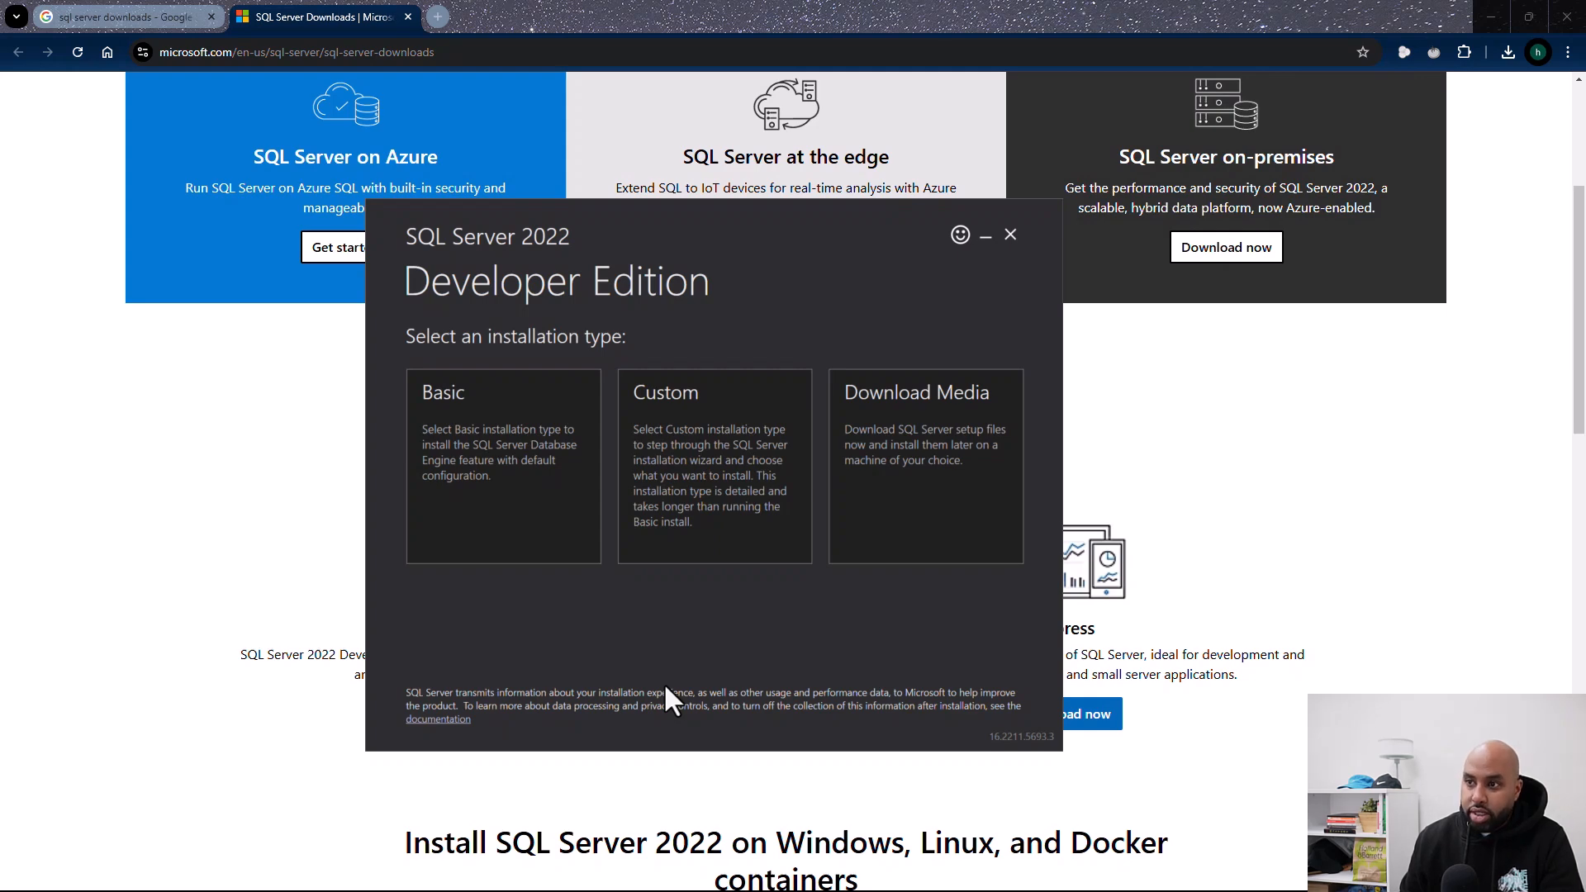
# - Install SQL Server 2022 Developer Edition with the Basic installation type, accepting the license terms and keeping the default install location
pyautogui.click(506, 513)
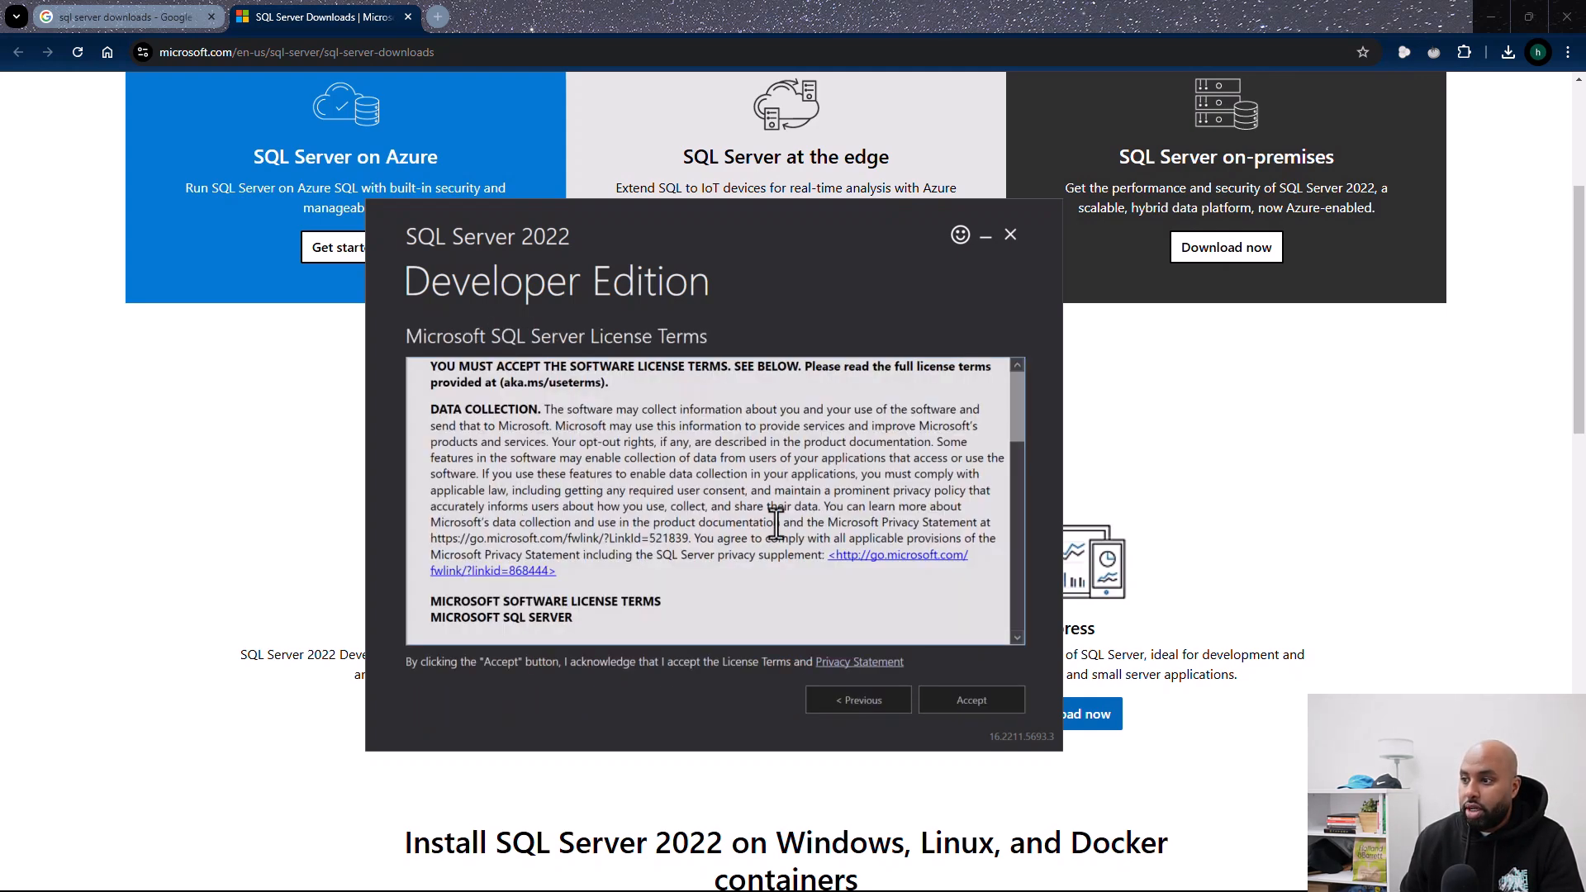
pyautogui.click(975, 699)
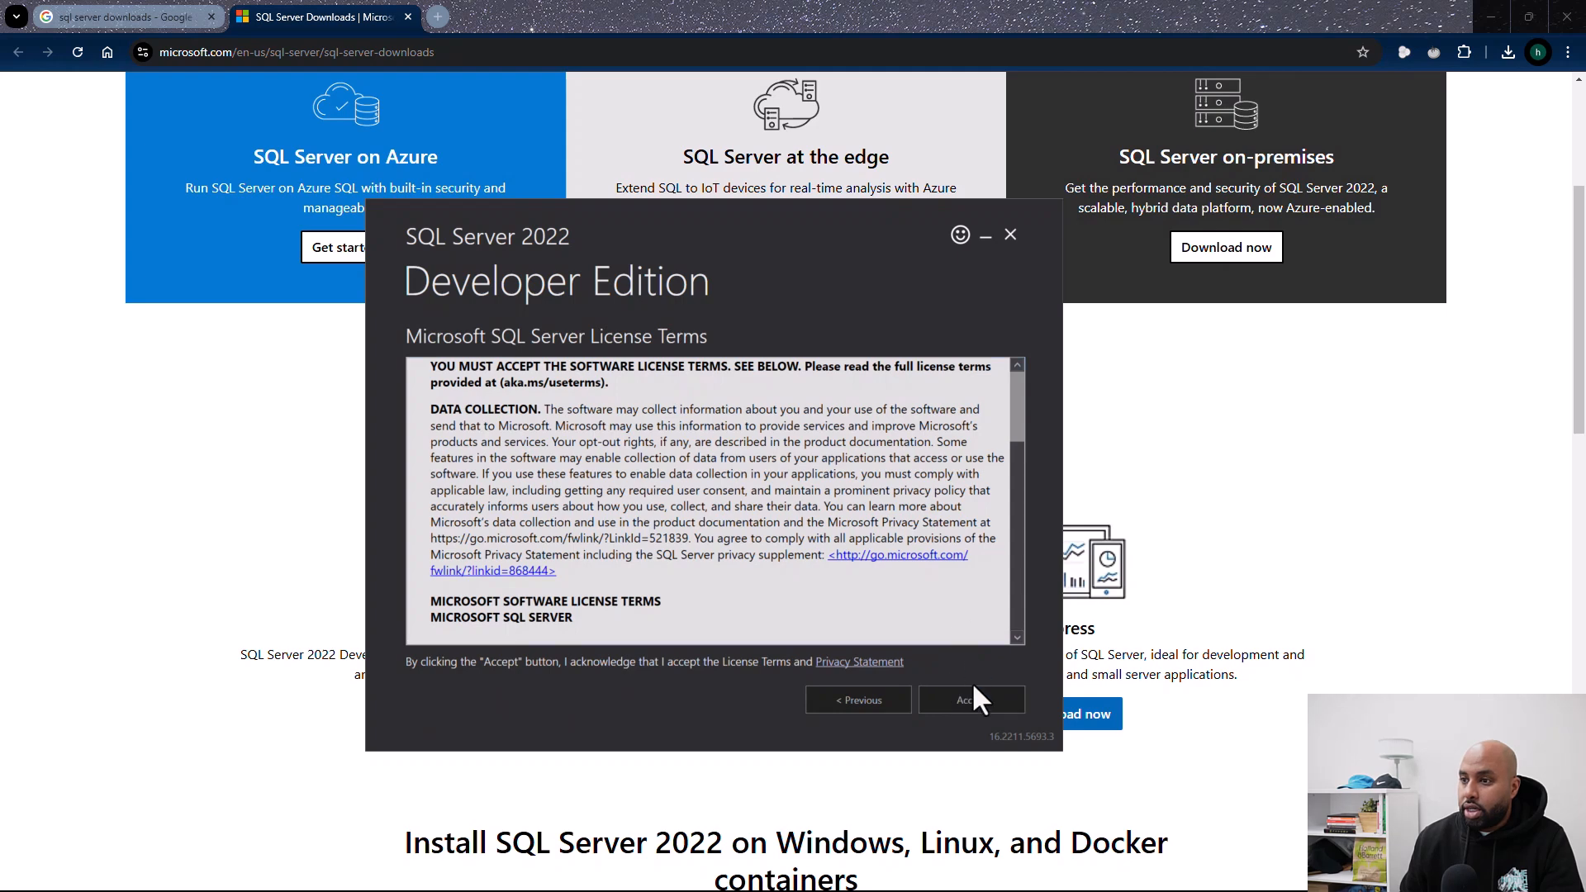
pyautogui.scroll(-10, 973, 537)
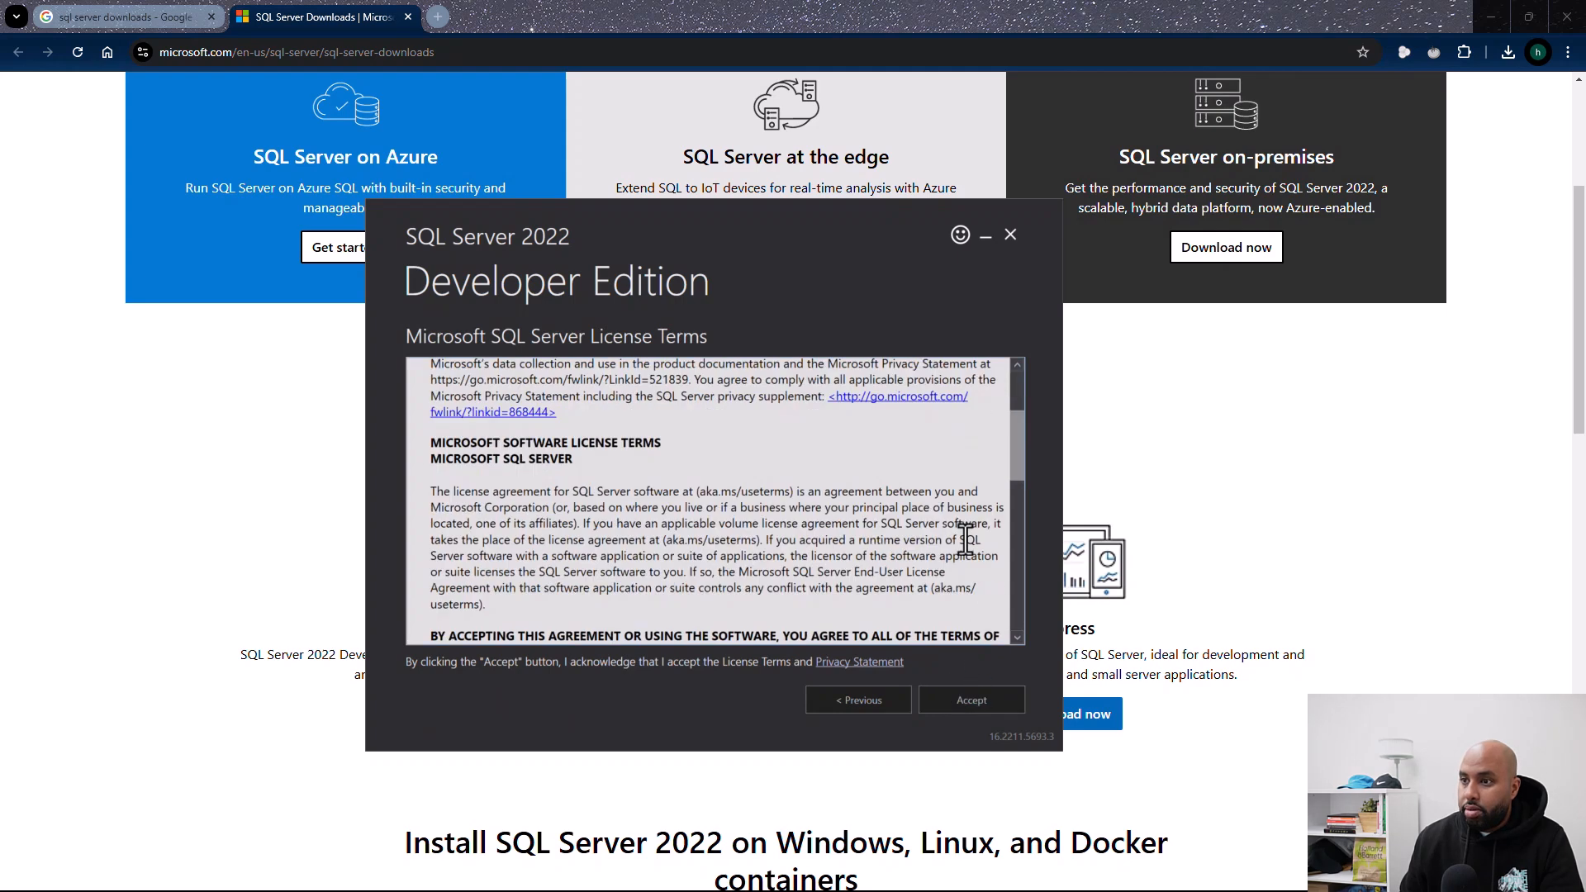
pyautogui.click(970, 699)
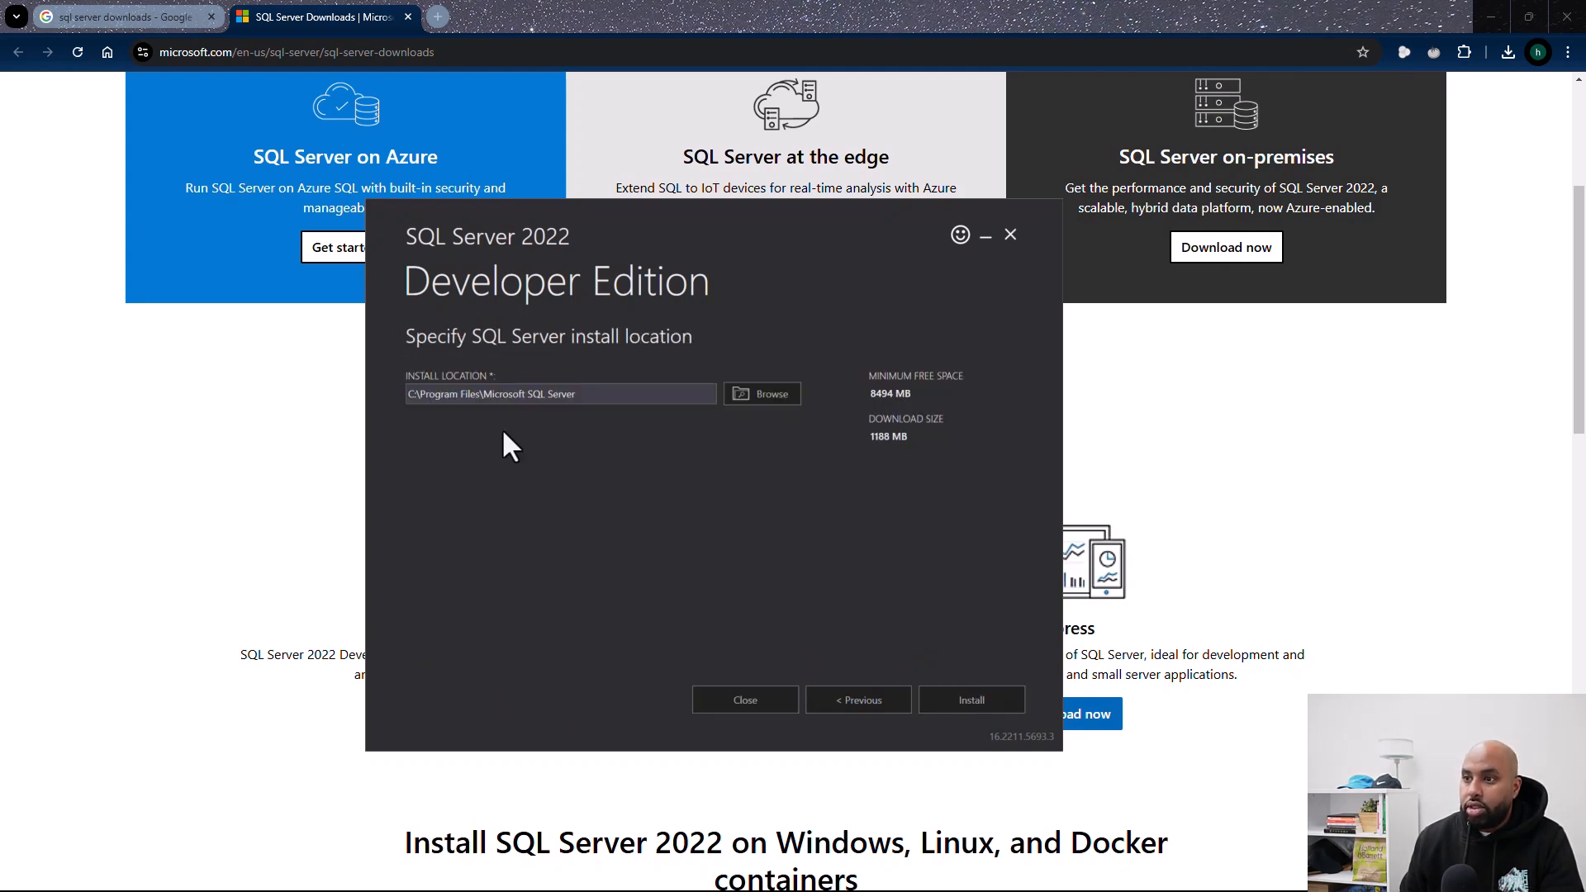
pyautogui.click(970, 698)
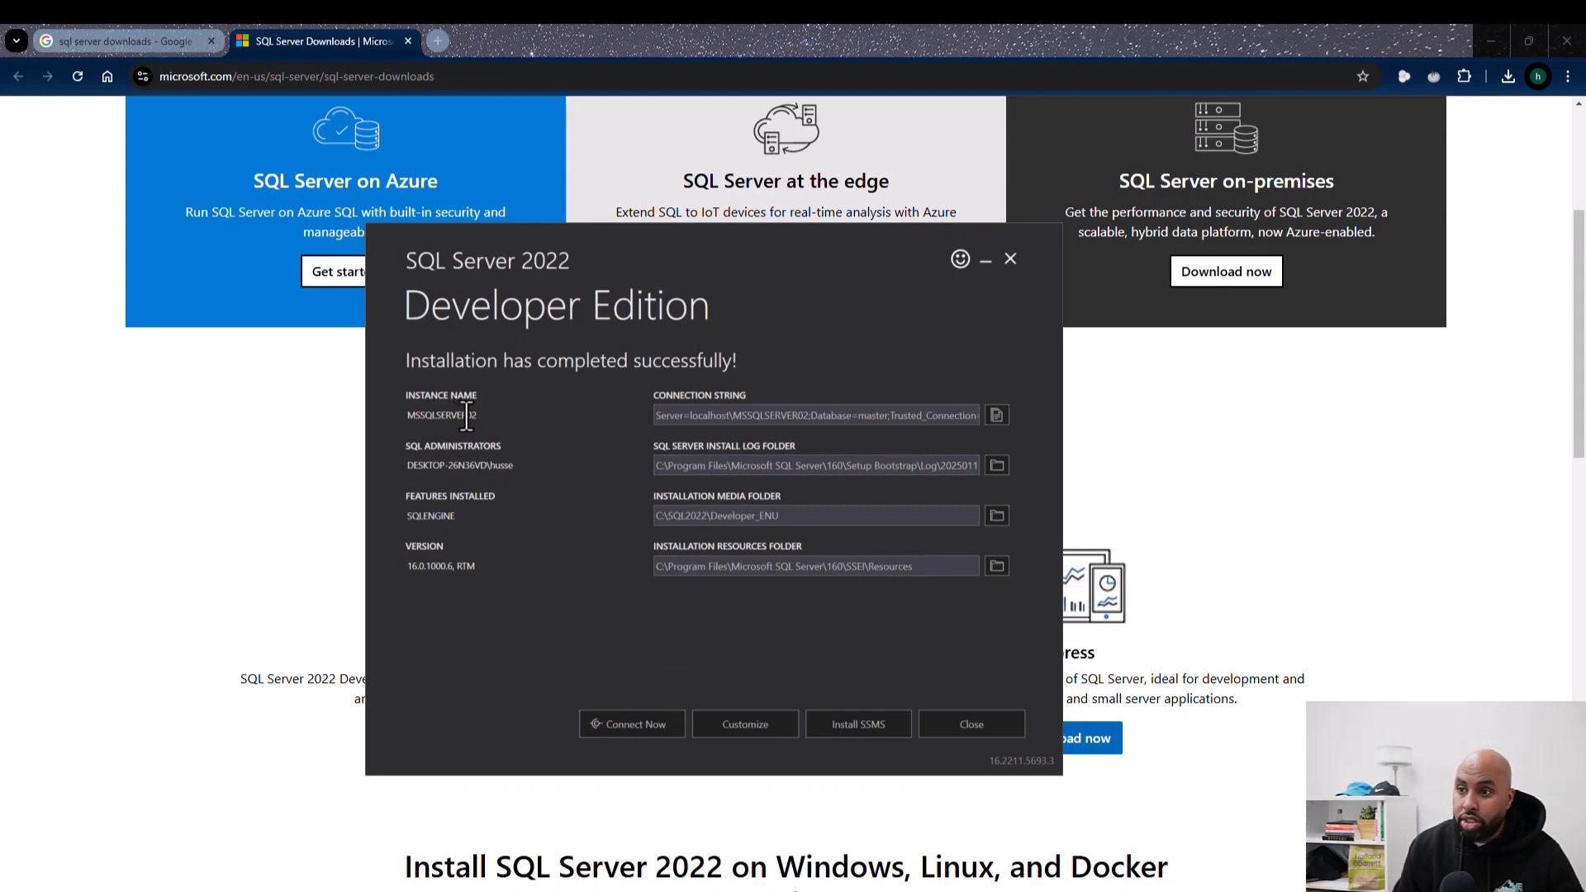
# - Check the instance name and the SQL administrators entry in the installation summary
pyautogui.moveTo(479, 415); pyautogui.dragTo(403, 417)
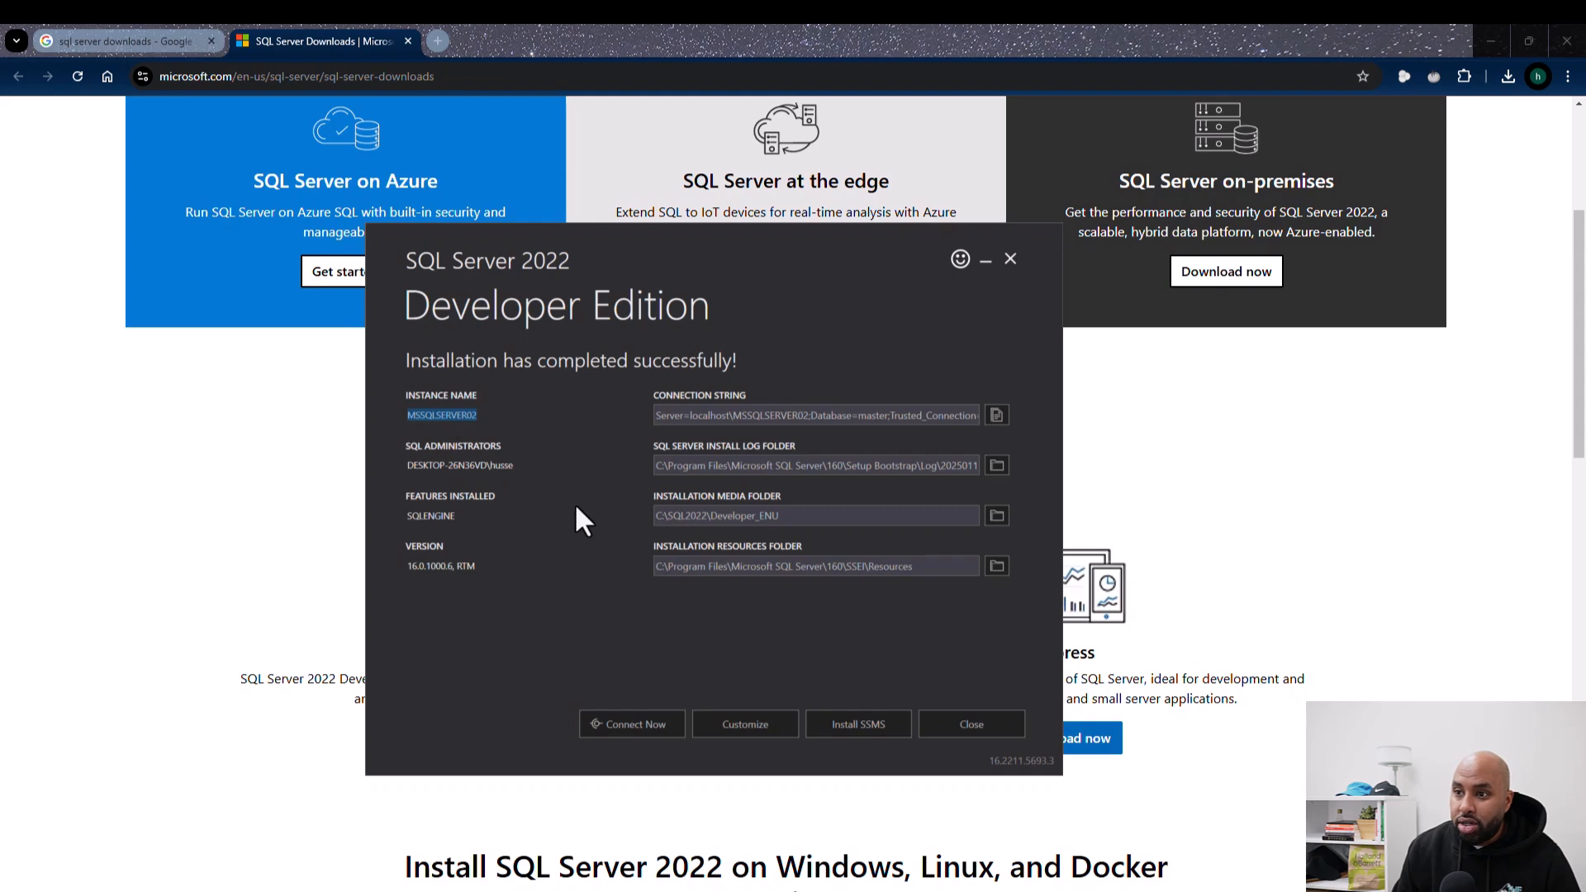
pyautogui.moveTo(515, 465); pyautogui.dragTo(392, 464)
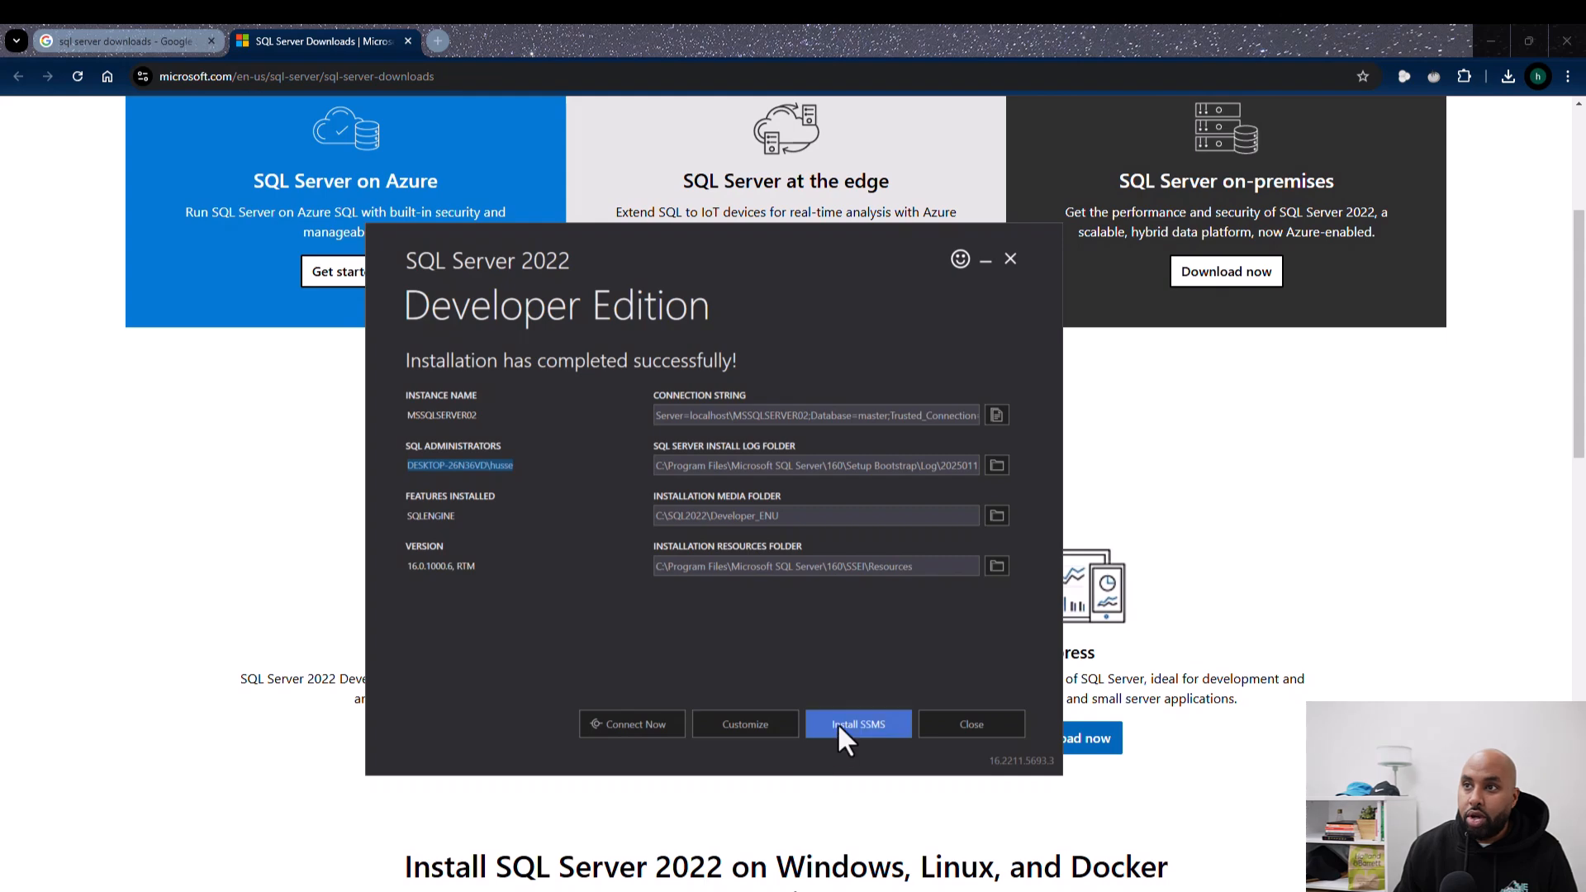
# - Download SQL Server Management Studio 20.2 from the SSMS download page and install it in the default location
pyautogui.click(834, 727)
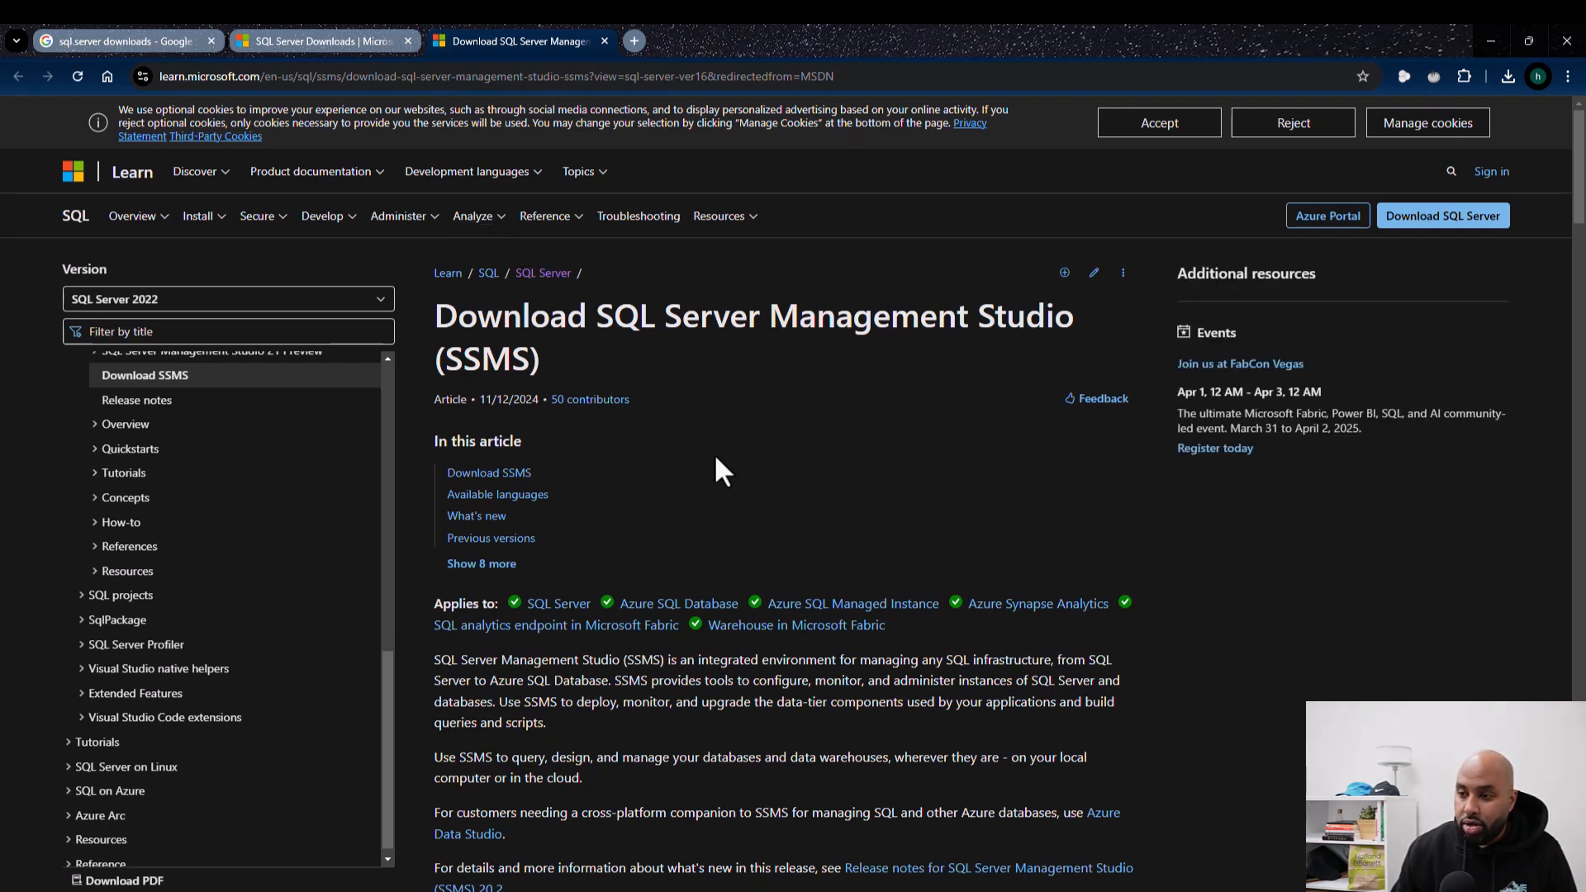
pyautogui.scroll(-4, 715, 459)
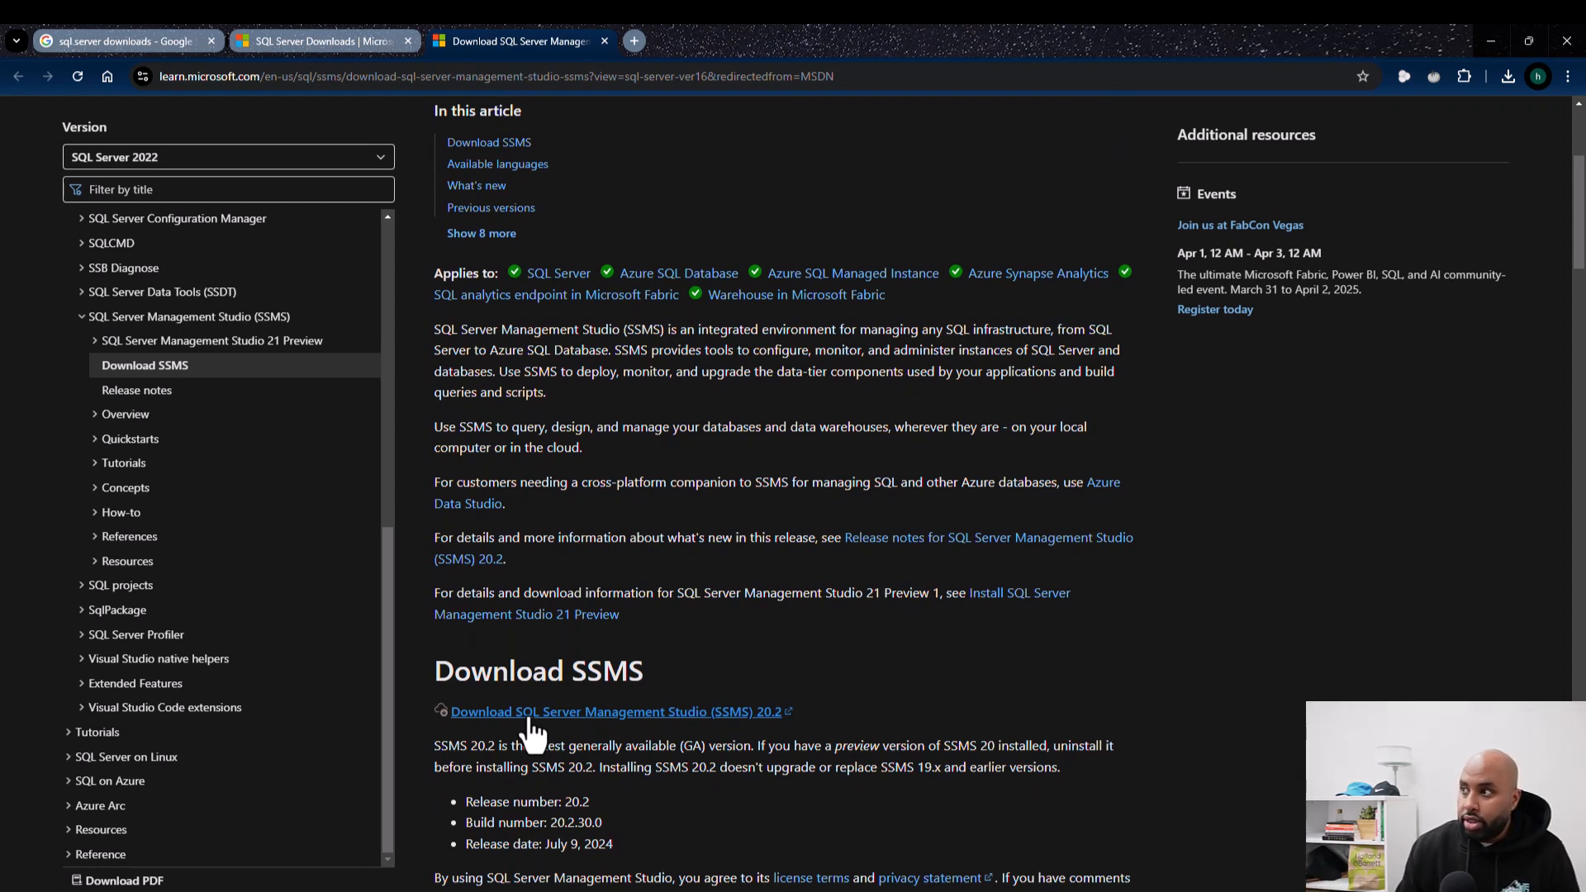
pyautogui.click(531, 717)
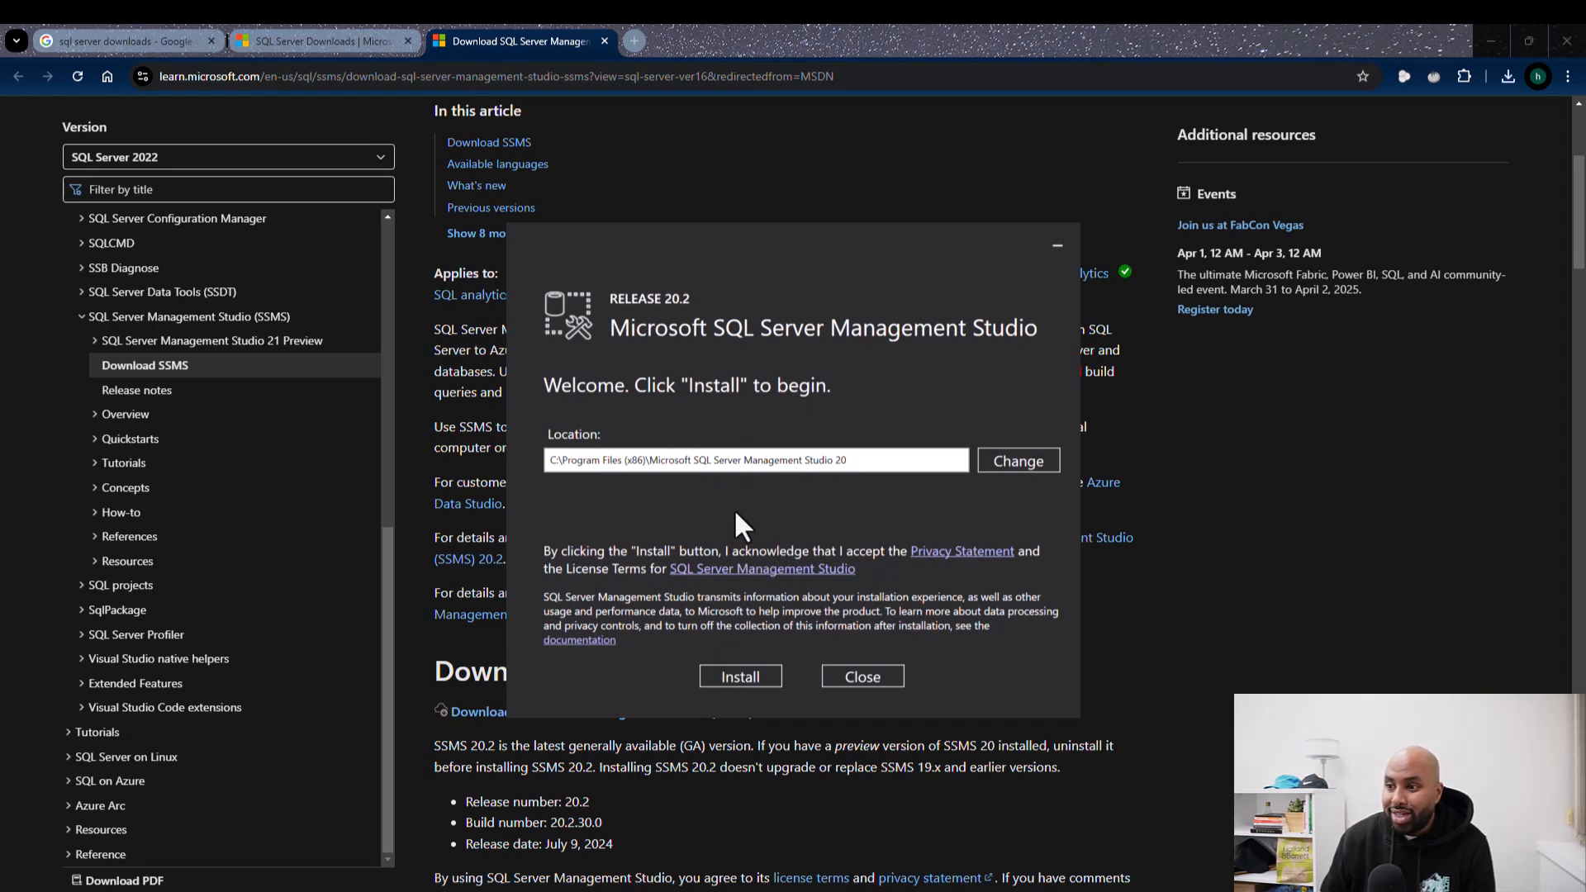
pyautogui.click(740, 677)
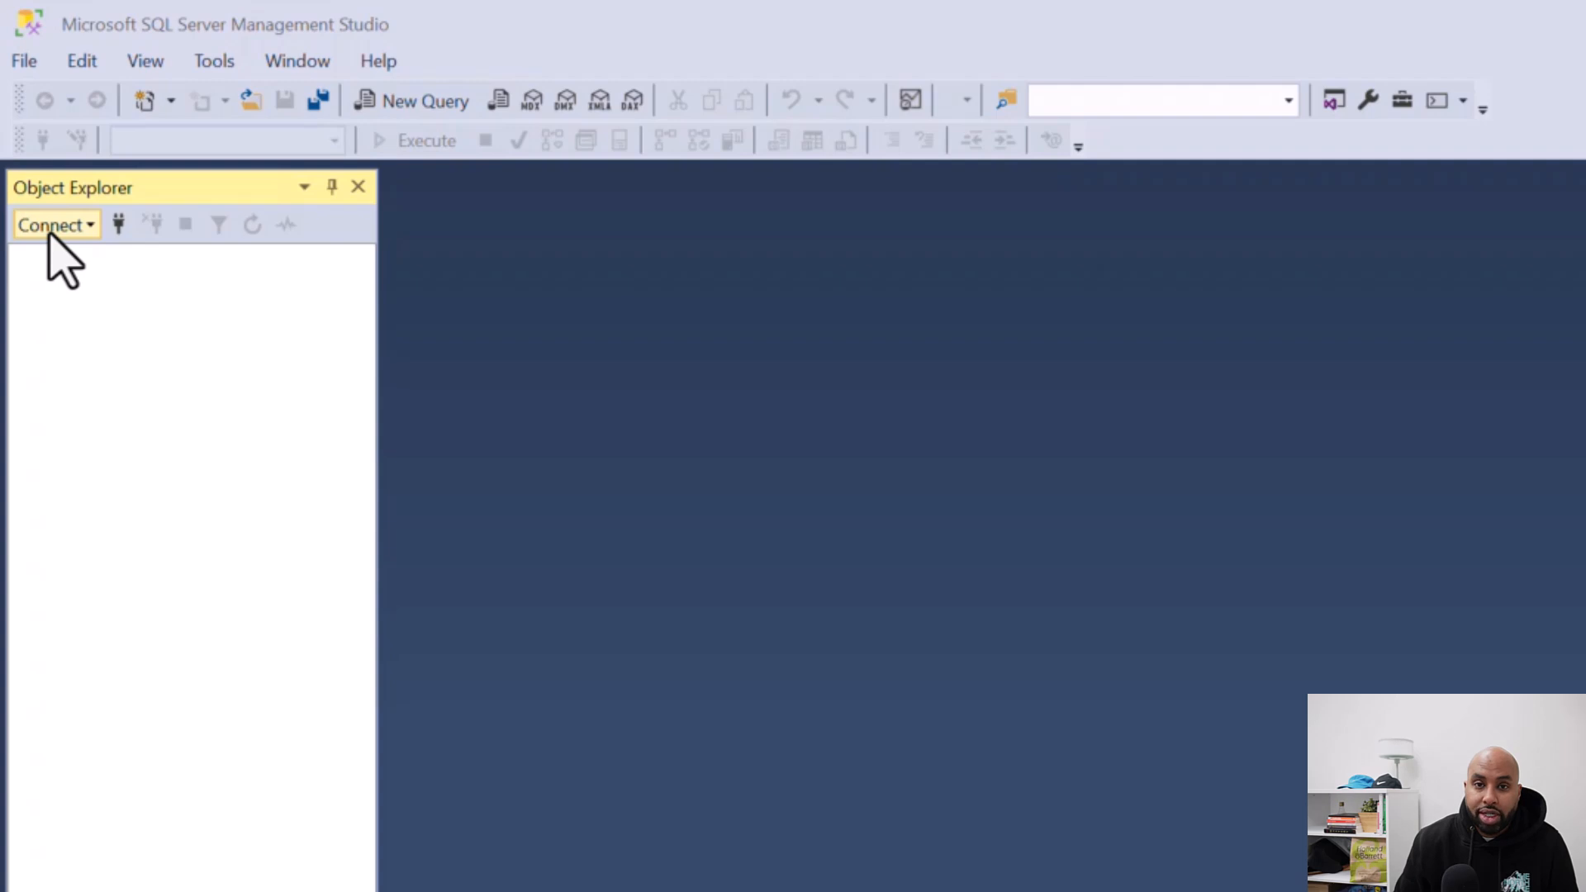
# - Connect to the local Database Engine server DESKTOP-26N36VD, found by browsing the local servers, with the server certificate trusted
pyautogui.click(50, 227)
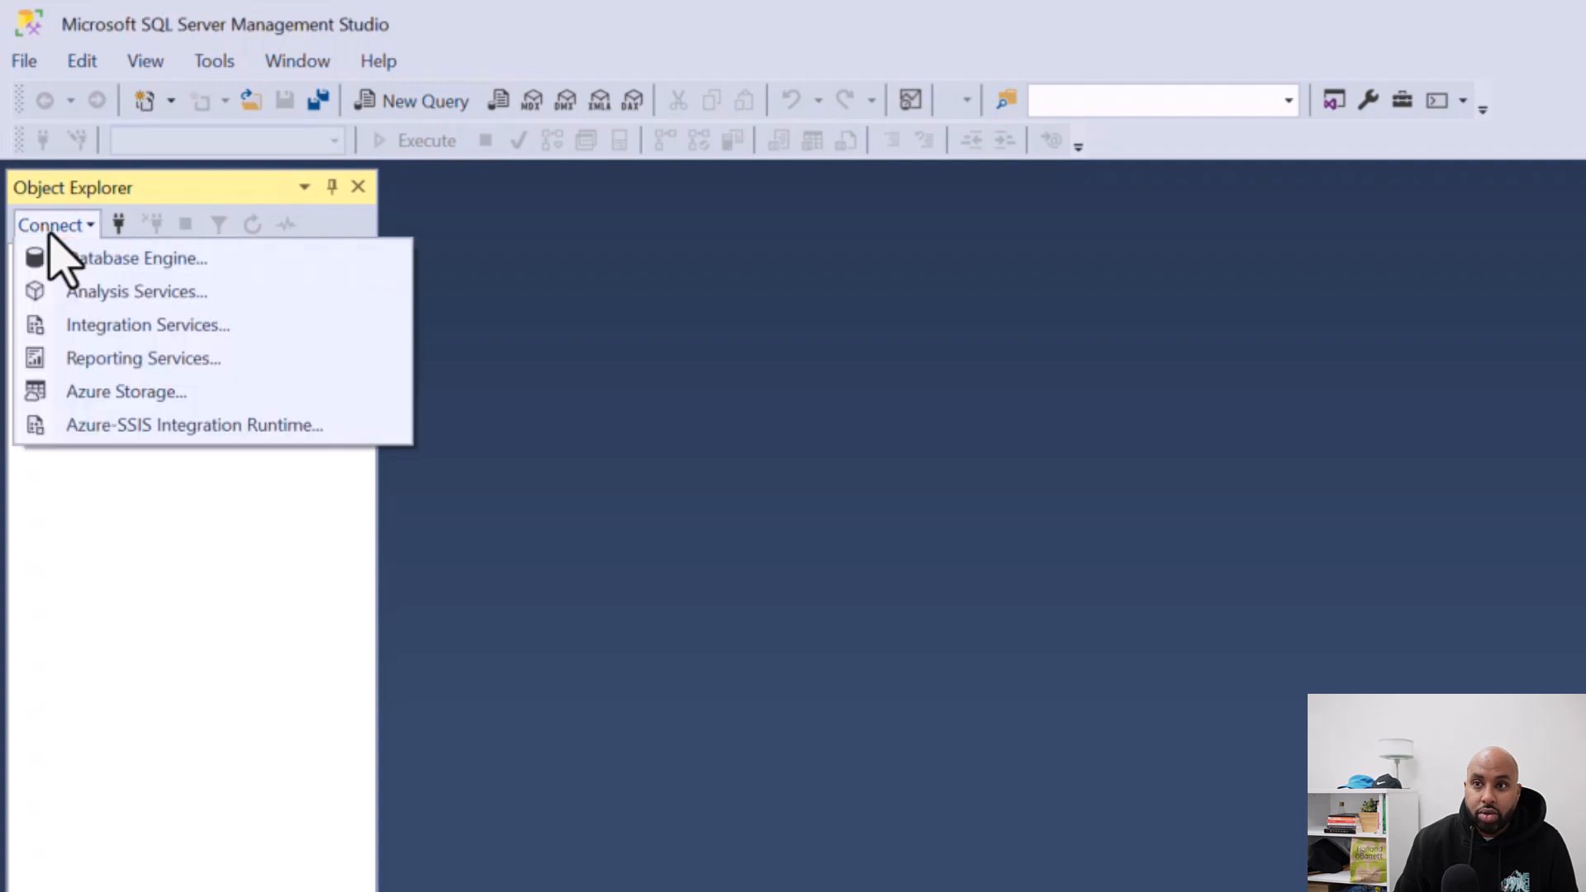
pyautogui.click(206, 261)
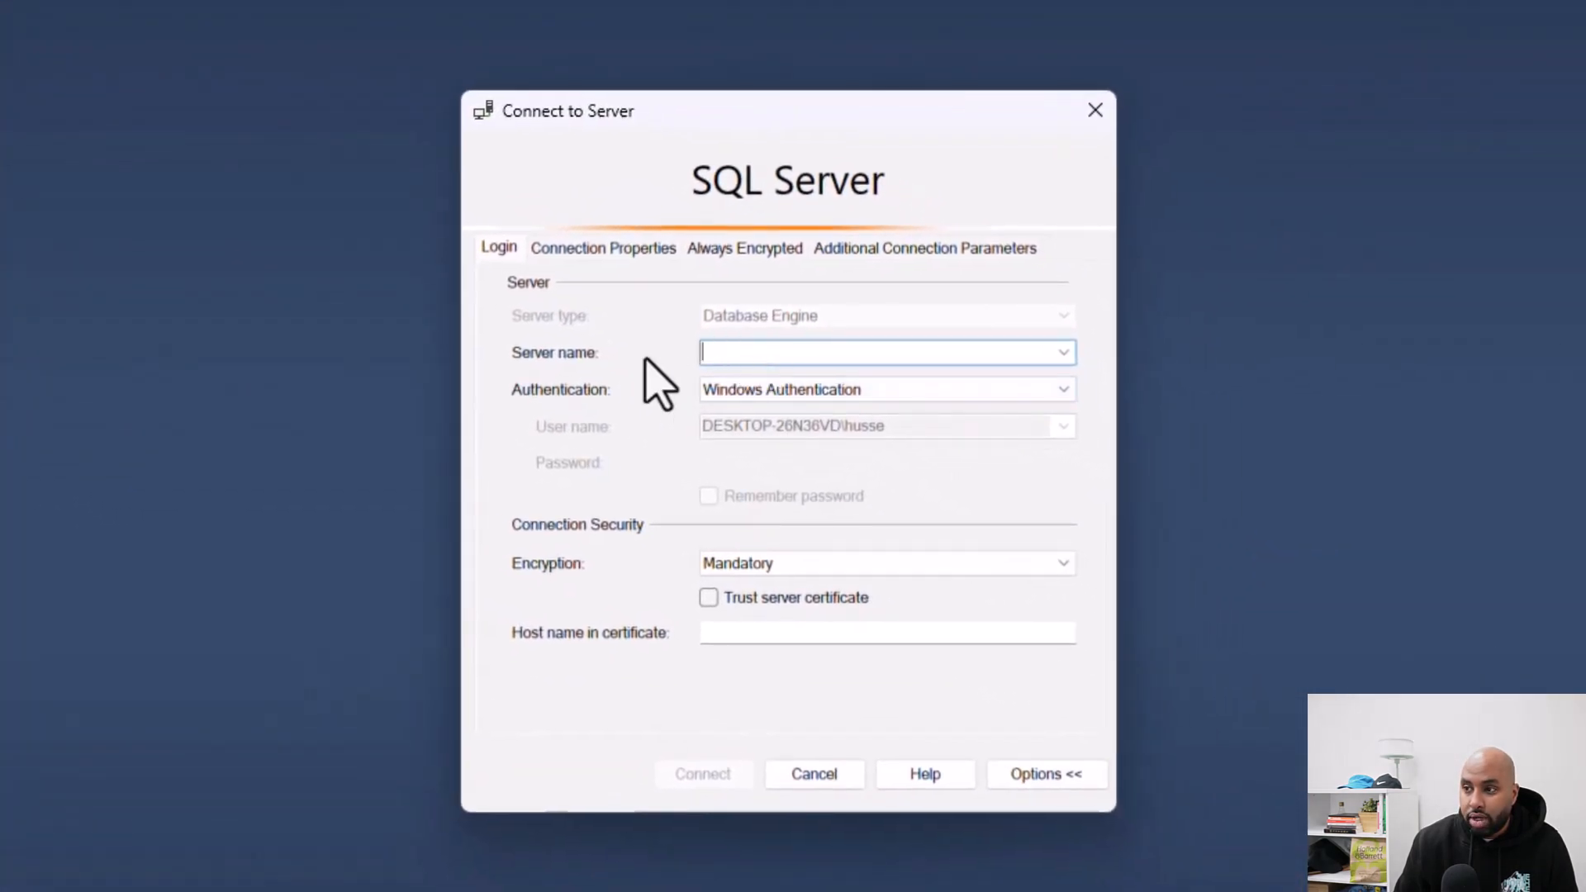
pyautogui.click(1063, 353)
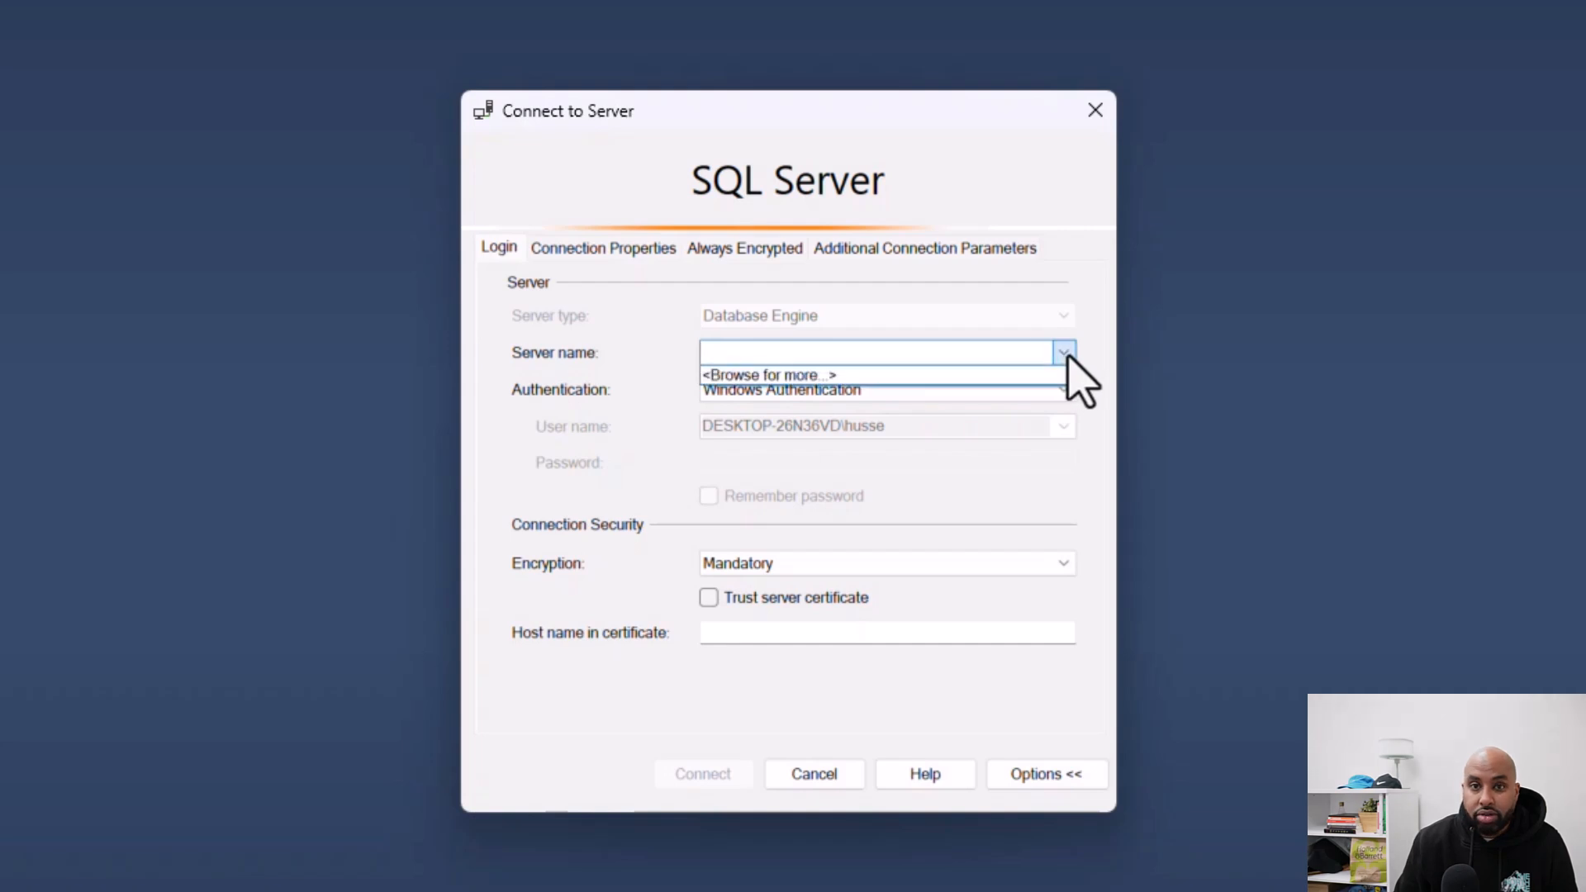
pyautogui.click(866, 379)
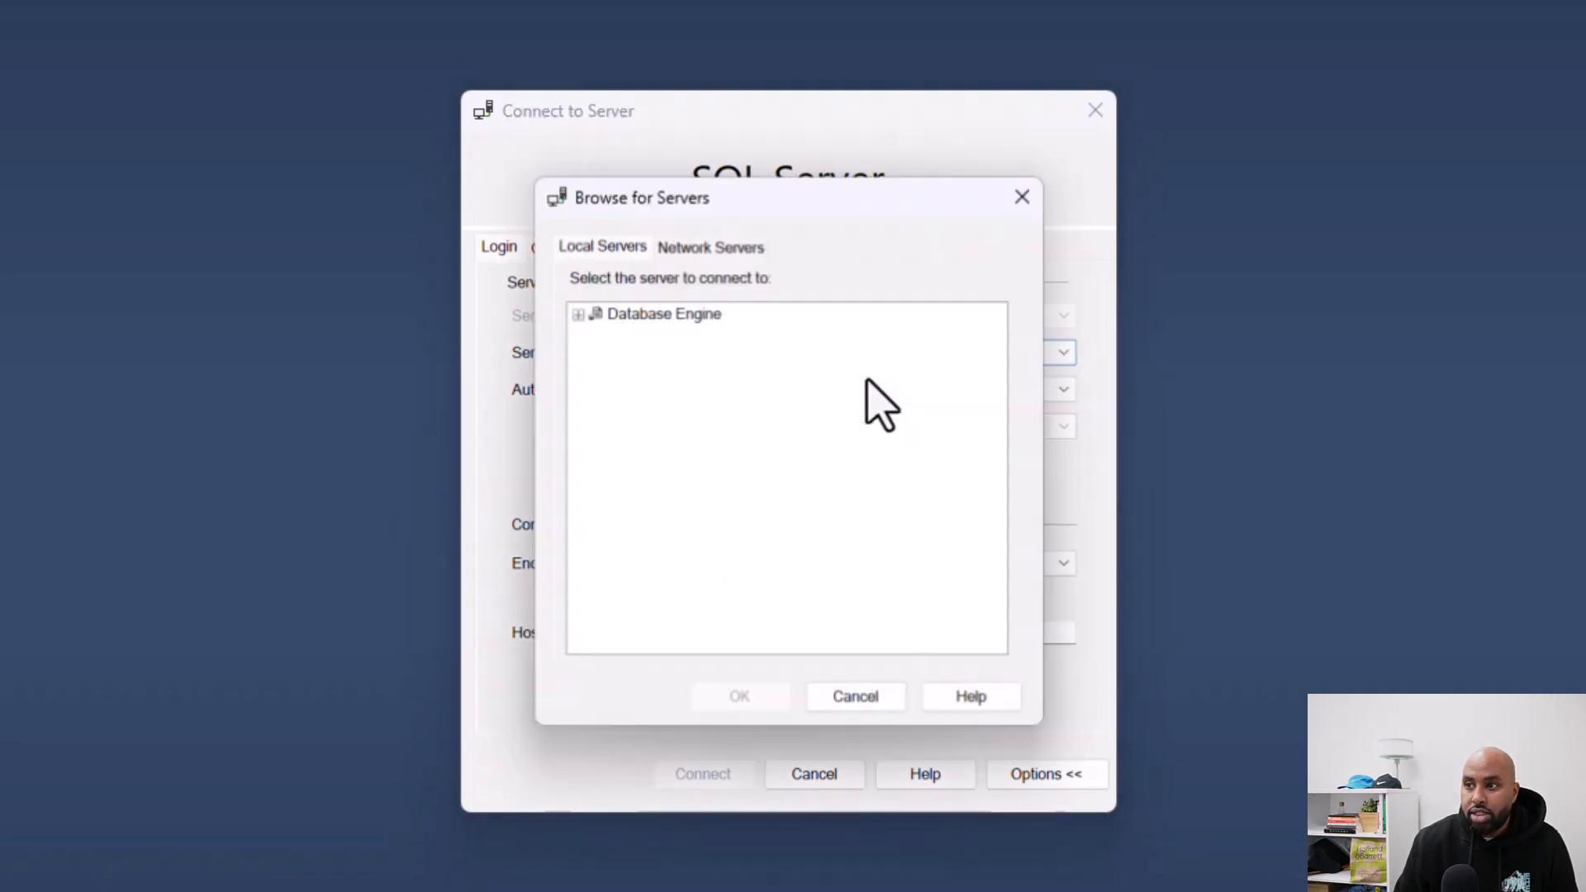
pyautogui.click(578, 313)
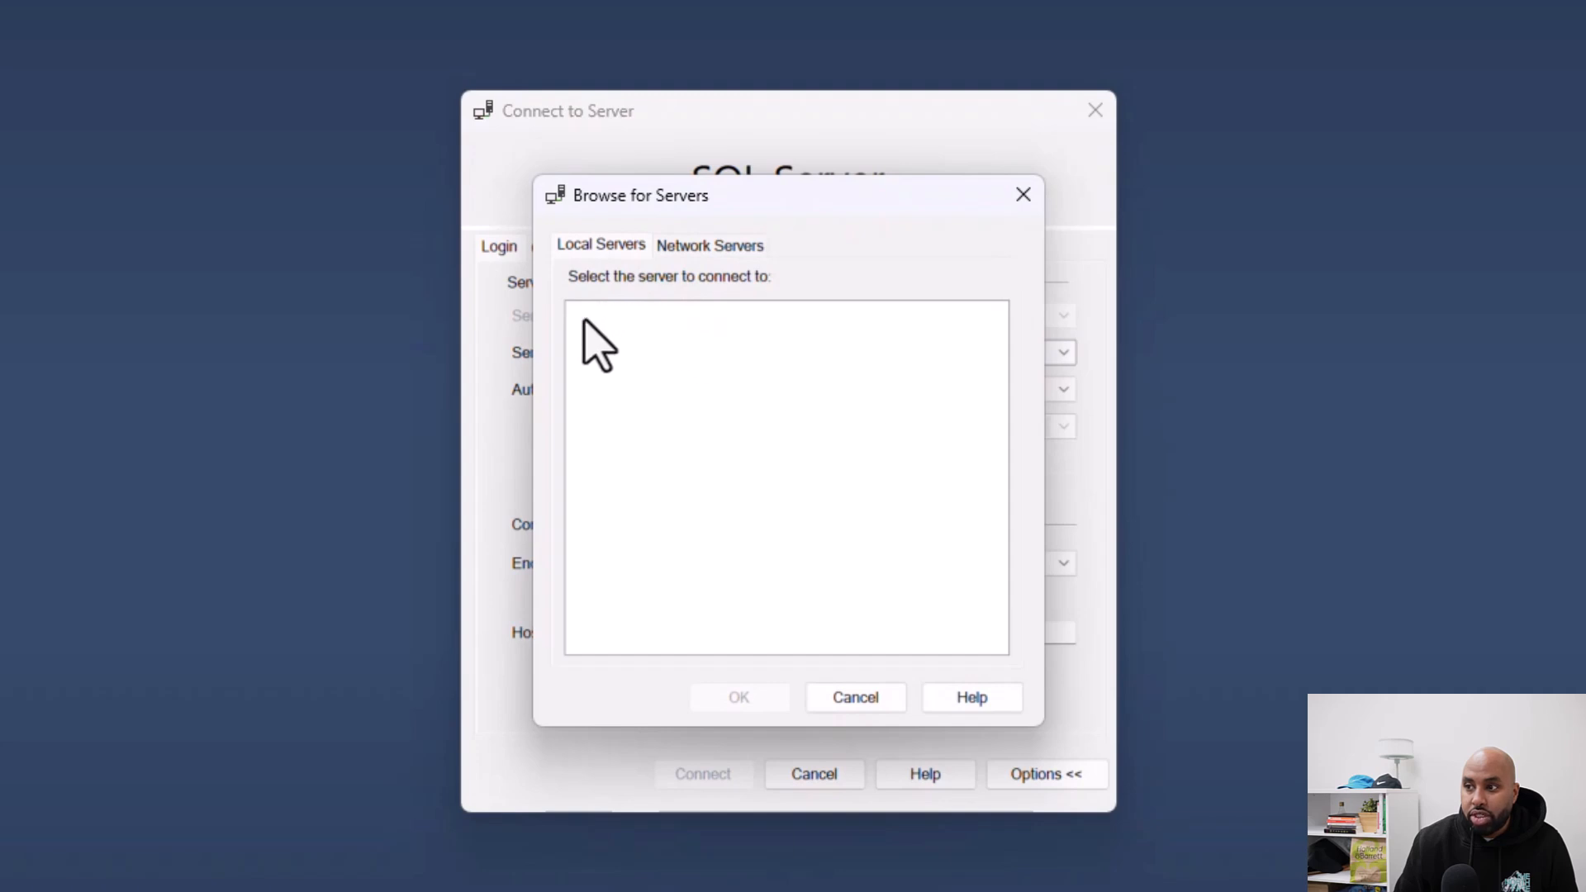
pyautogui.click(667, 334)
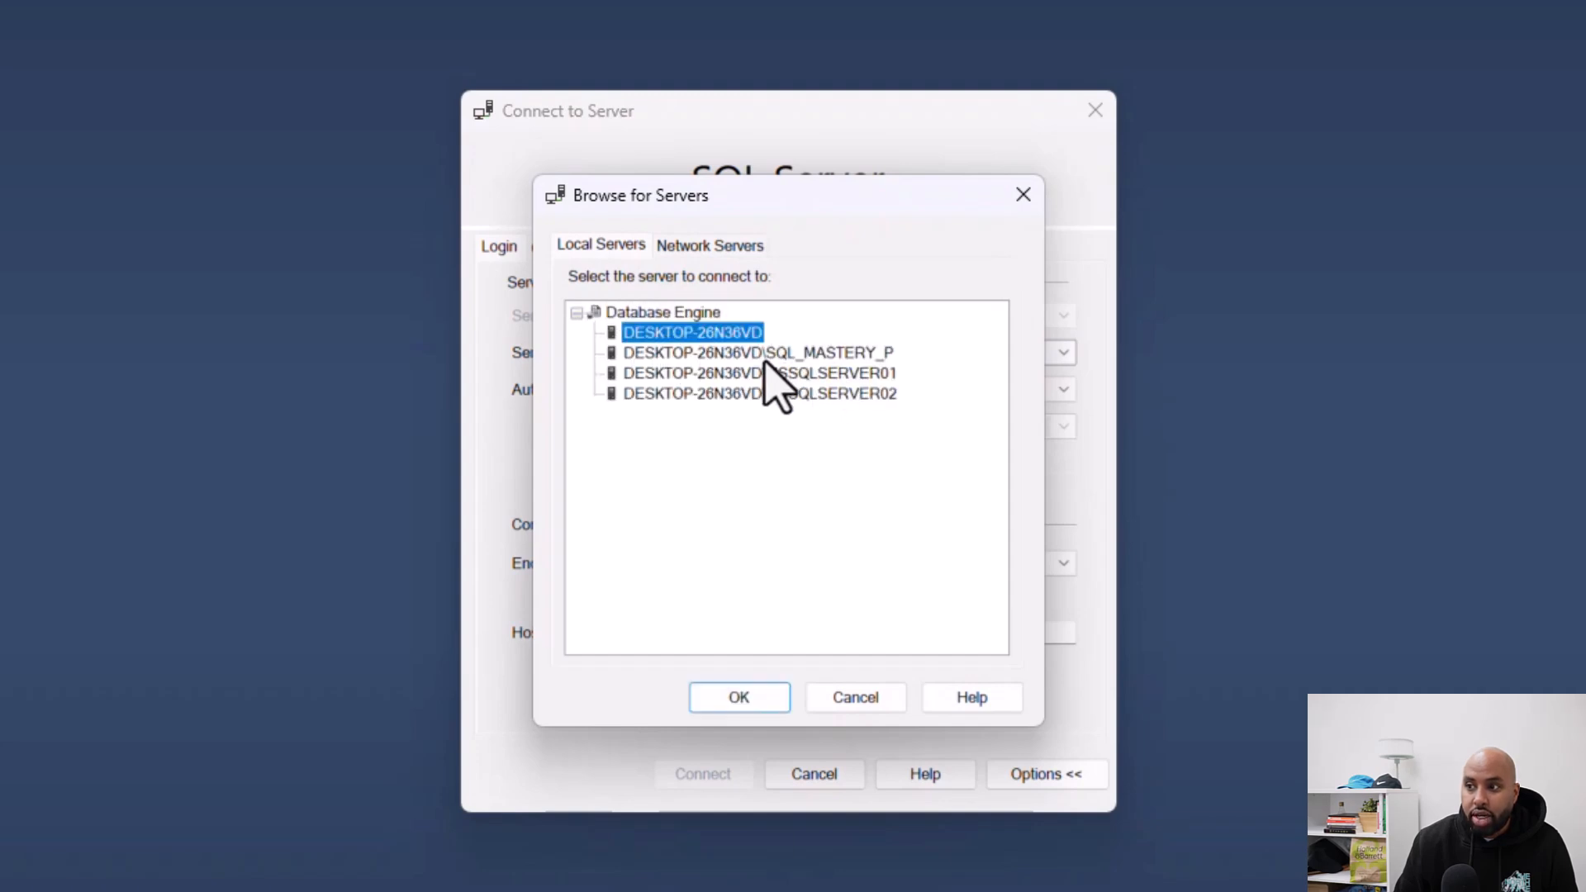
pyautogui.click(742, 699)
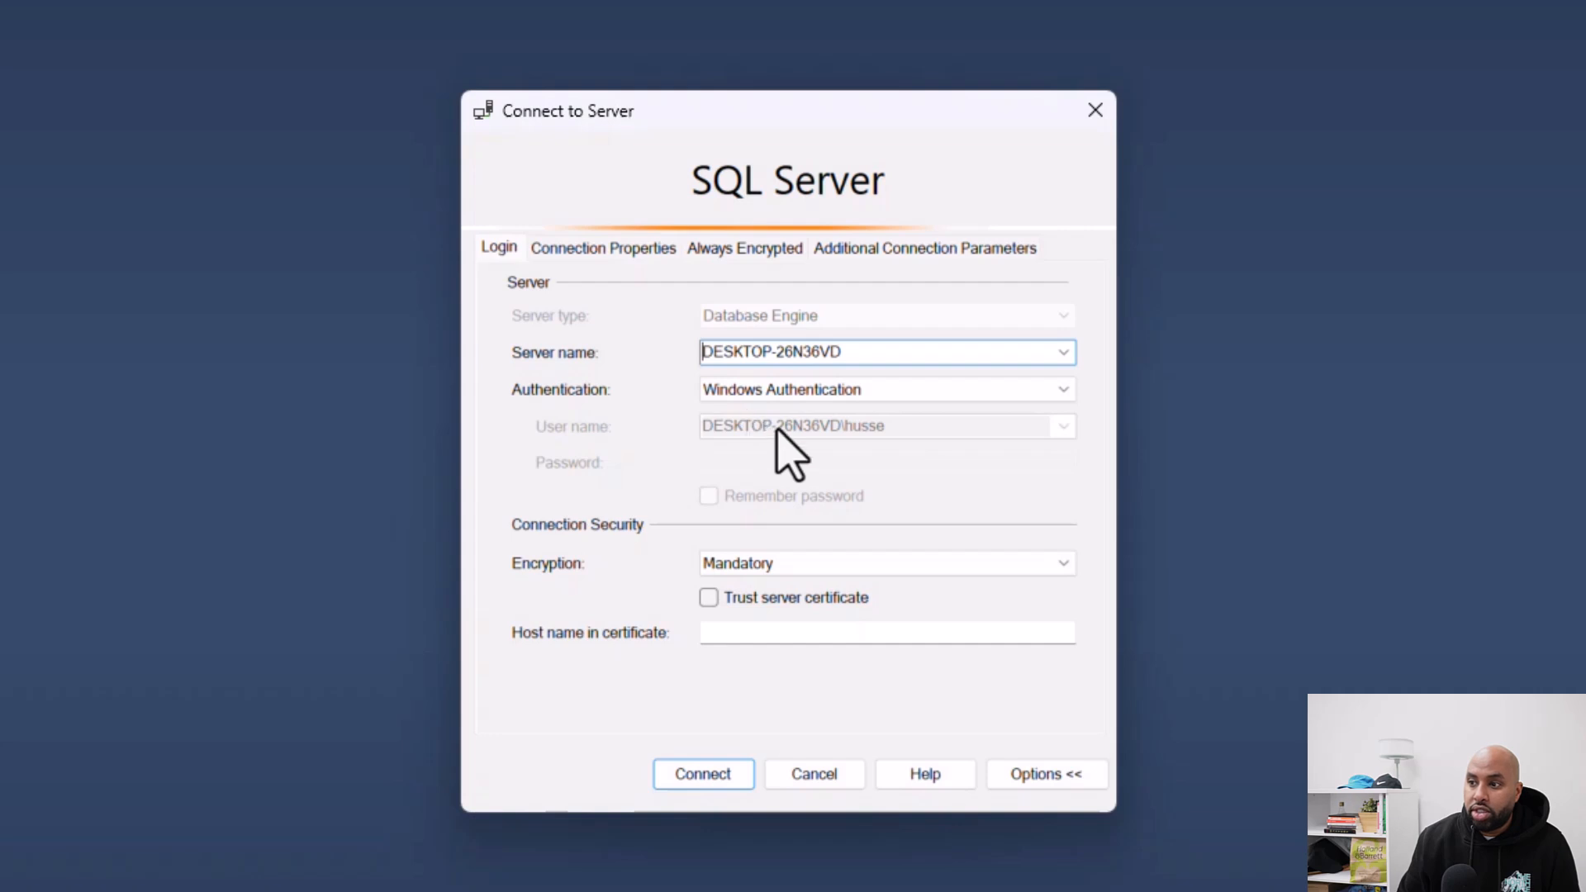
pyautogui.click(707, 597)
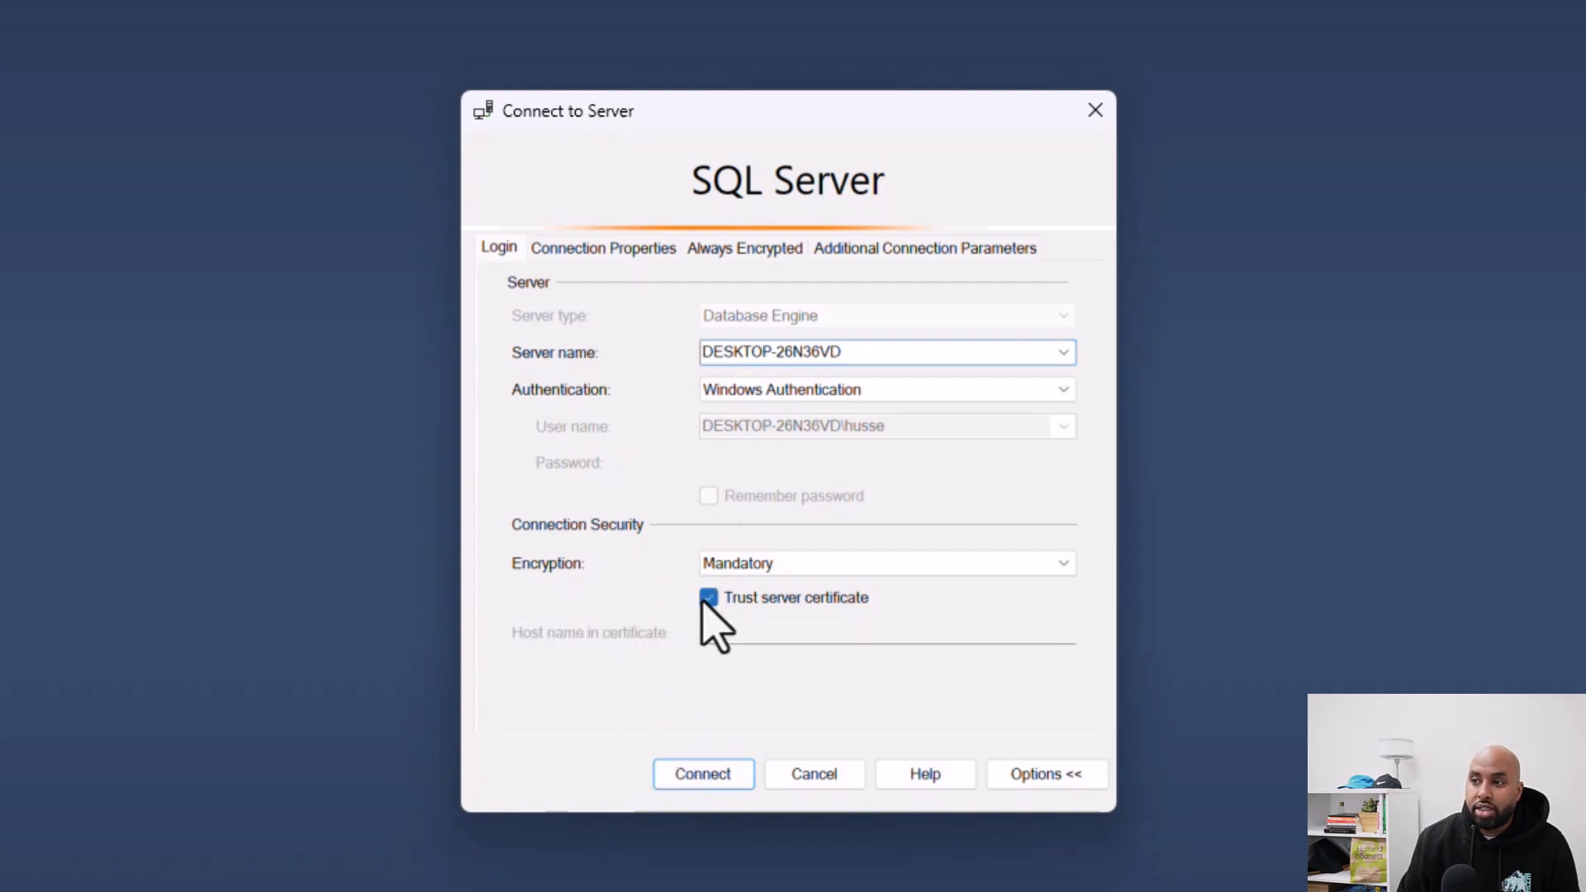
pyautogui.click(715, 778)
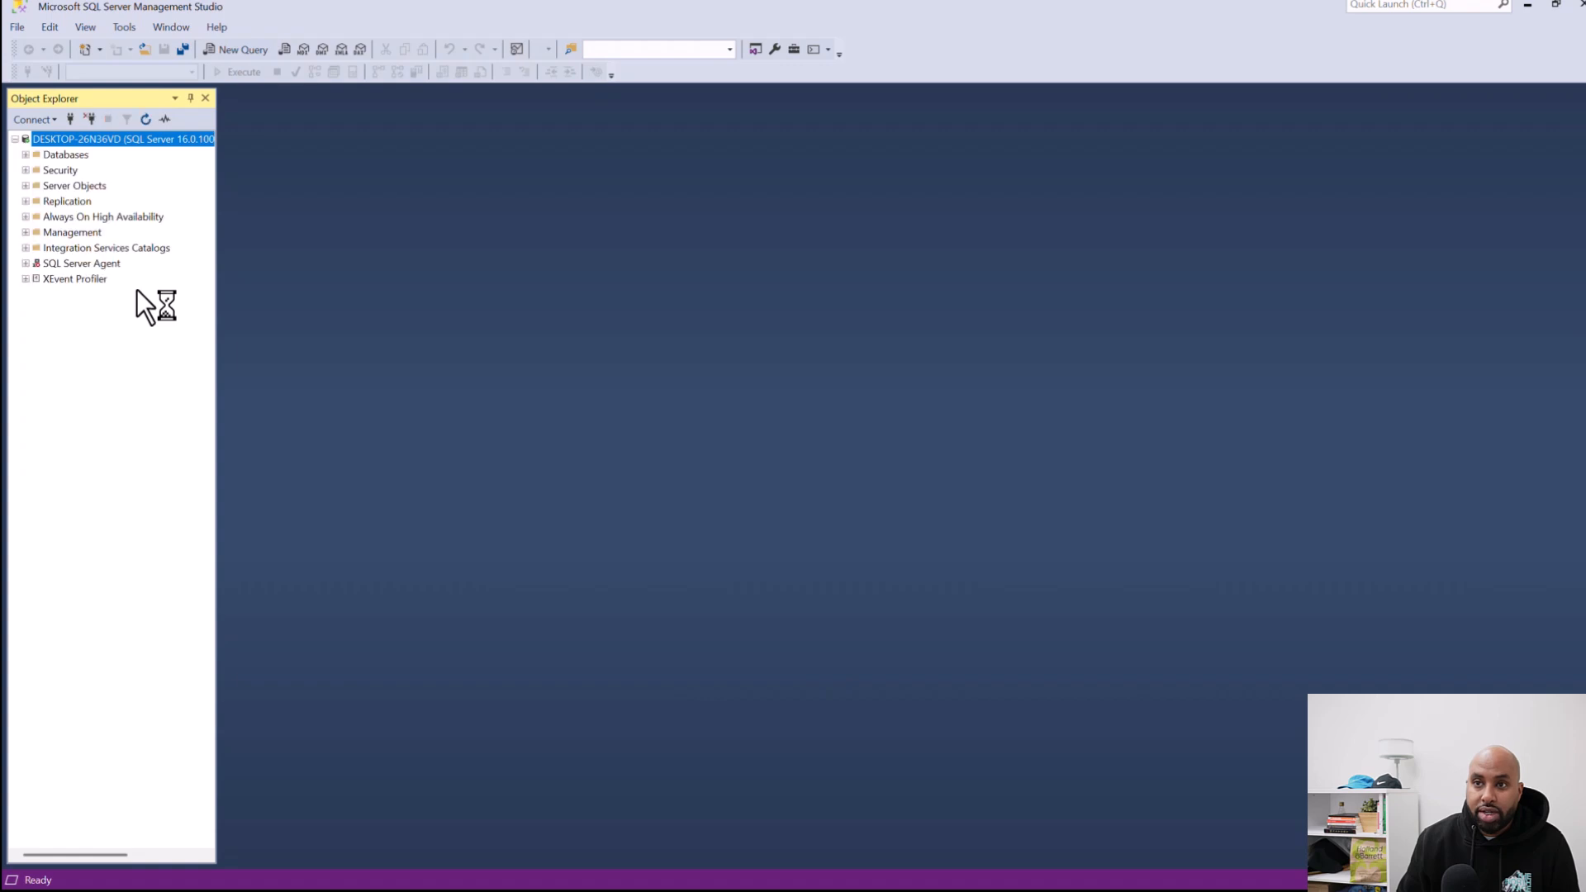
# - Look through the databases on the connected server and collapse their list again
pyautogui.click(23, 155)
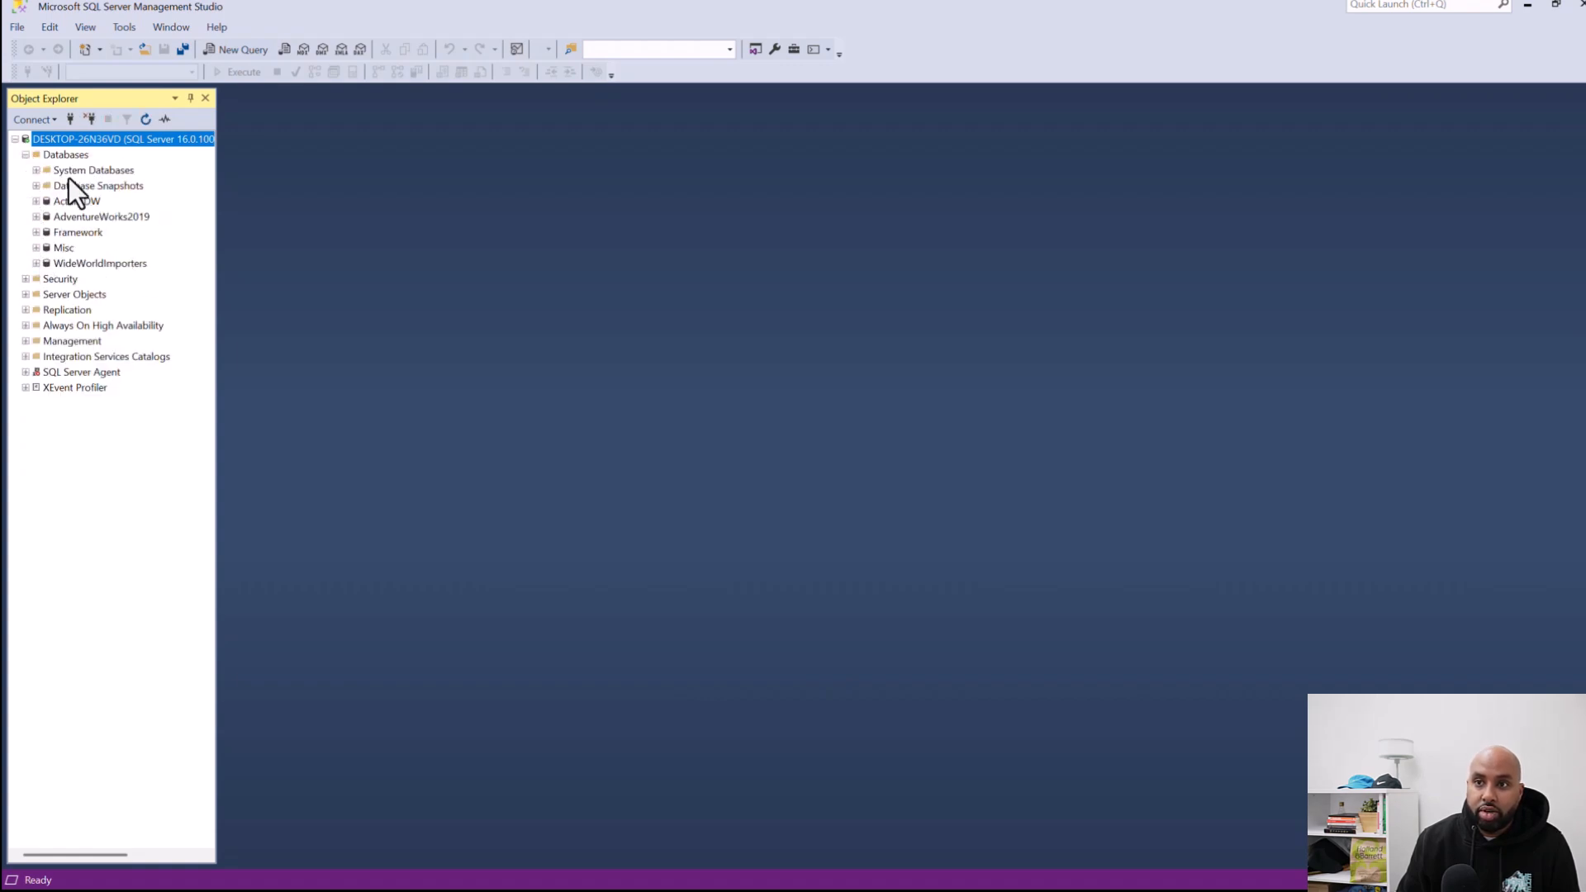
pyautogui.click(28, 155)
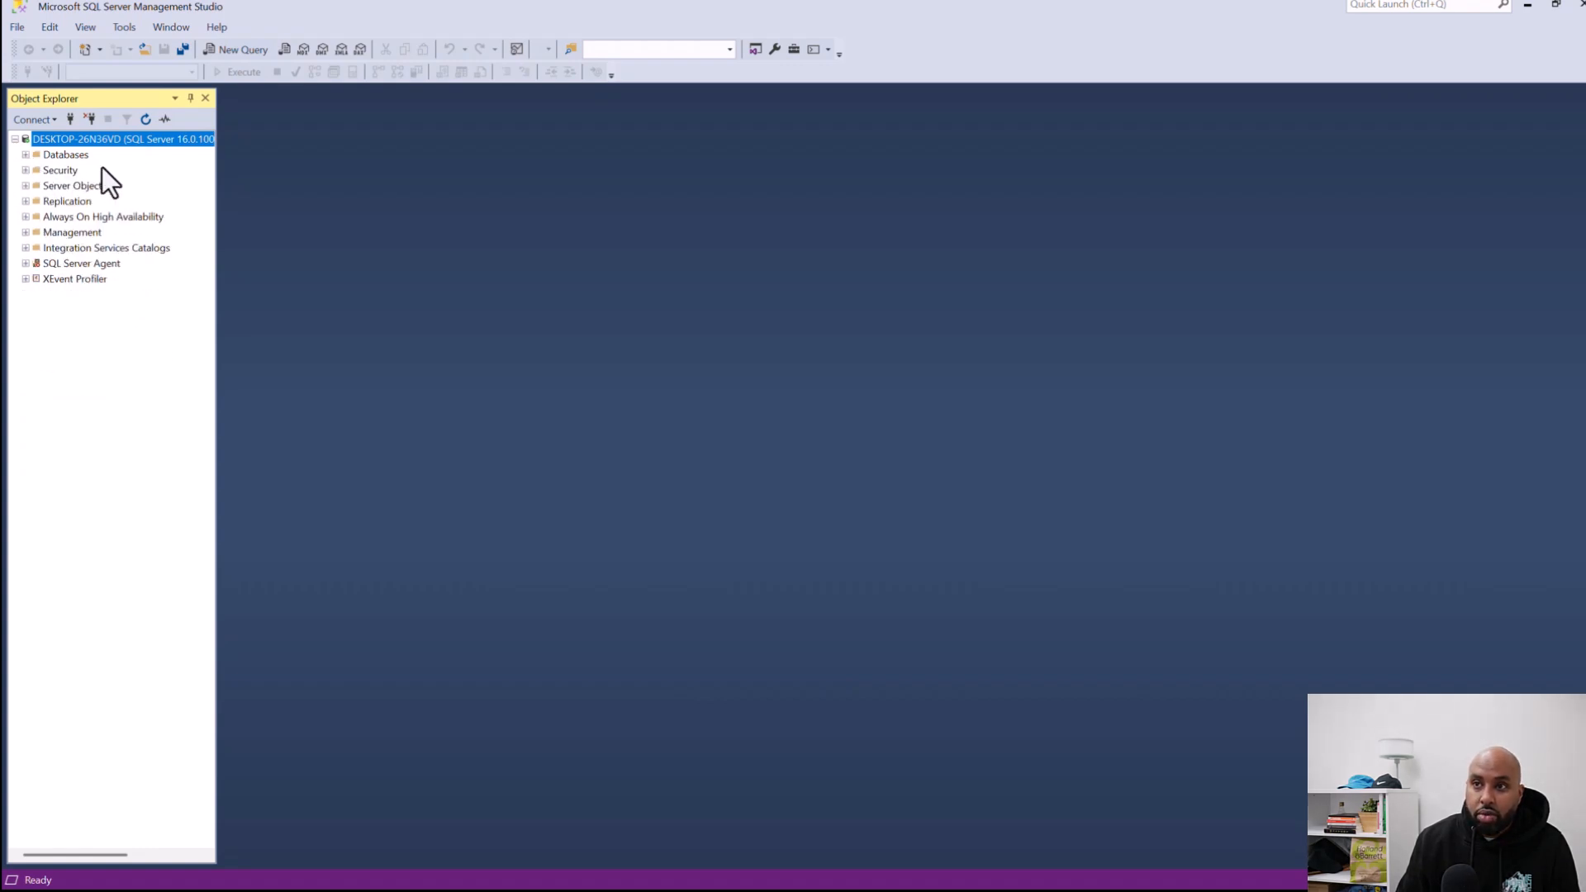
# - Create a new query and enter the placeholder text "select ......coding" in it
pyautogui.click(225, 55)
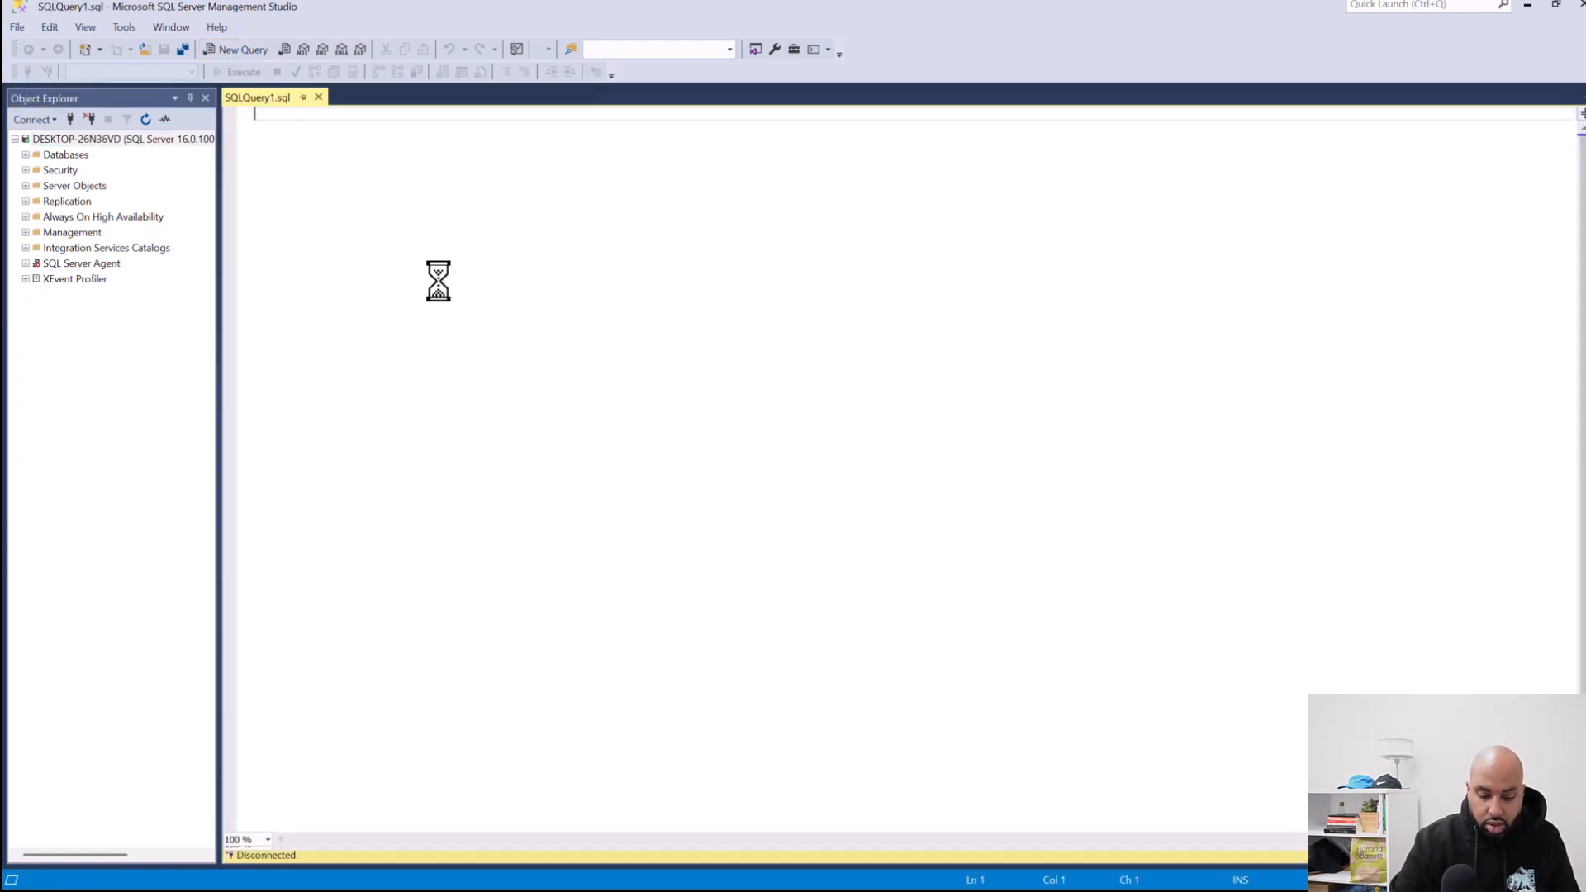
pyautogui.press('Return')
pyautogui.write('select ')
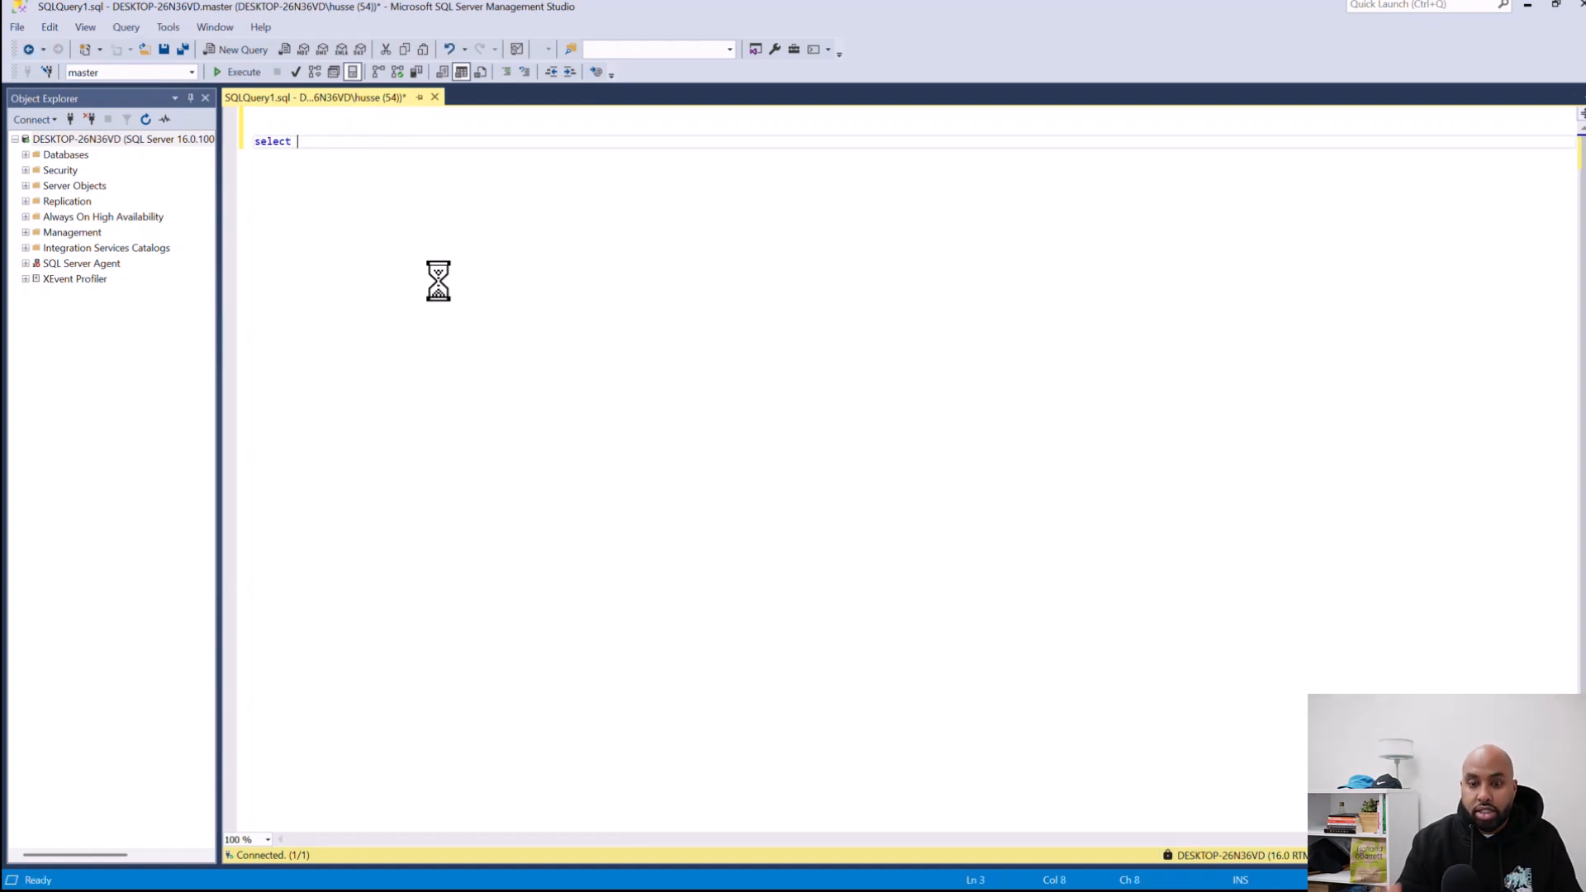
pyautogui.write('......')
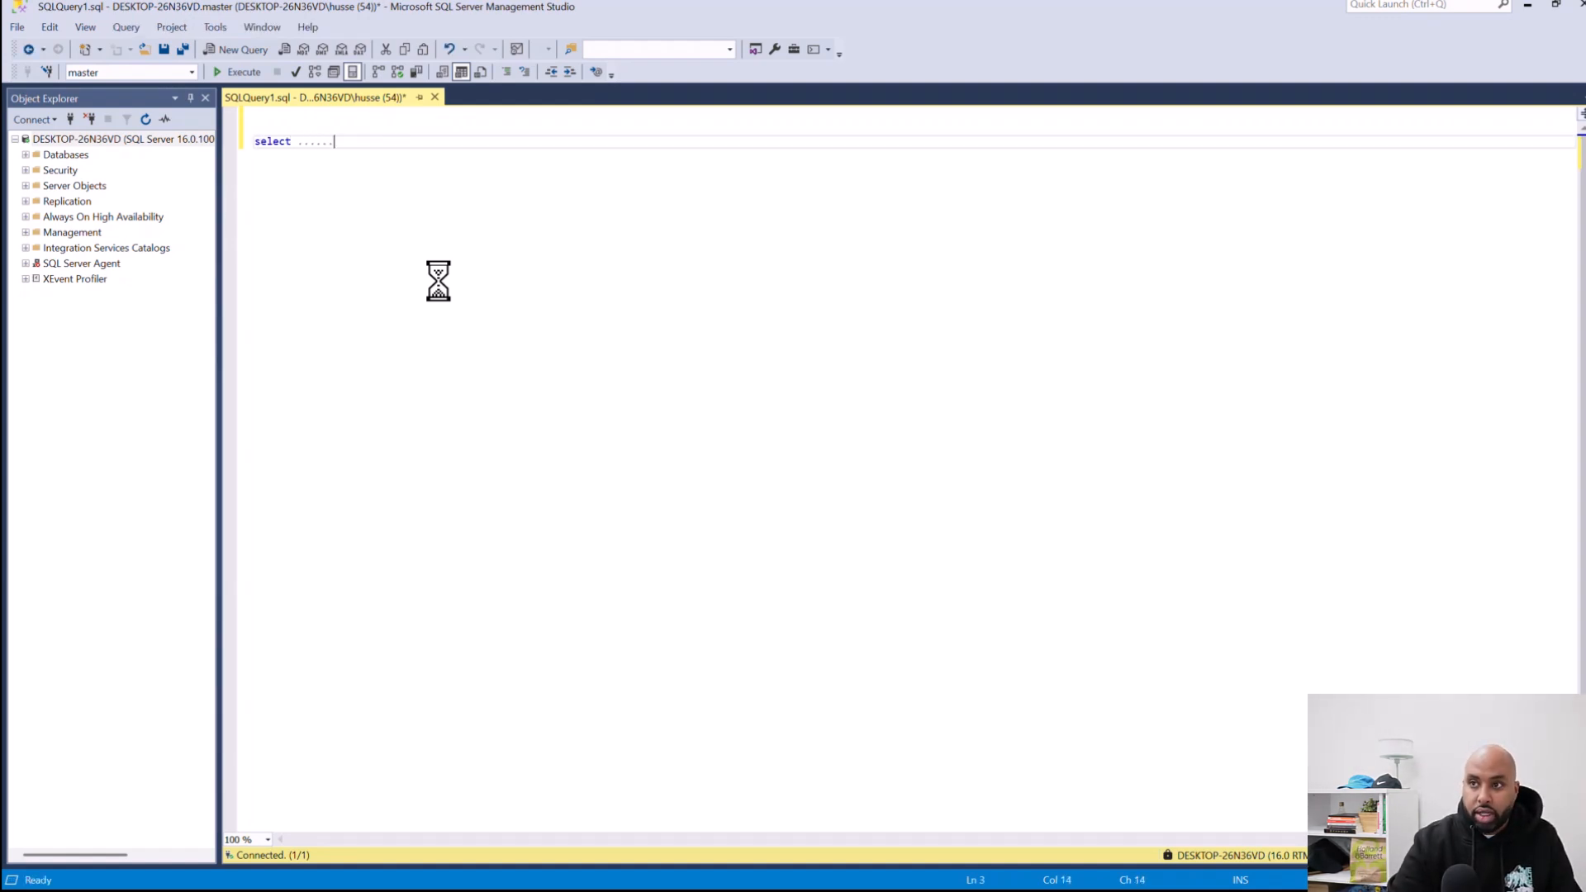
pyautogui.write('coding')
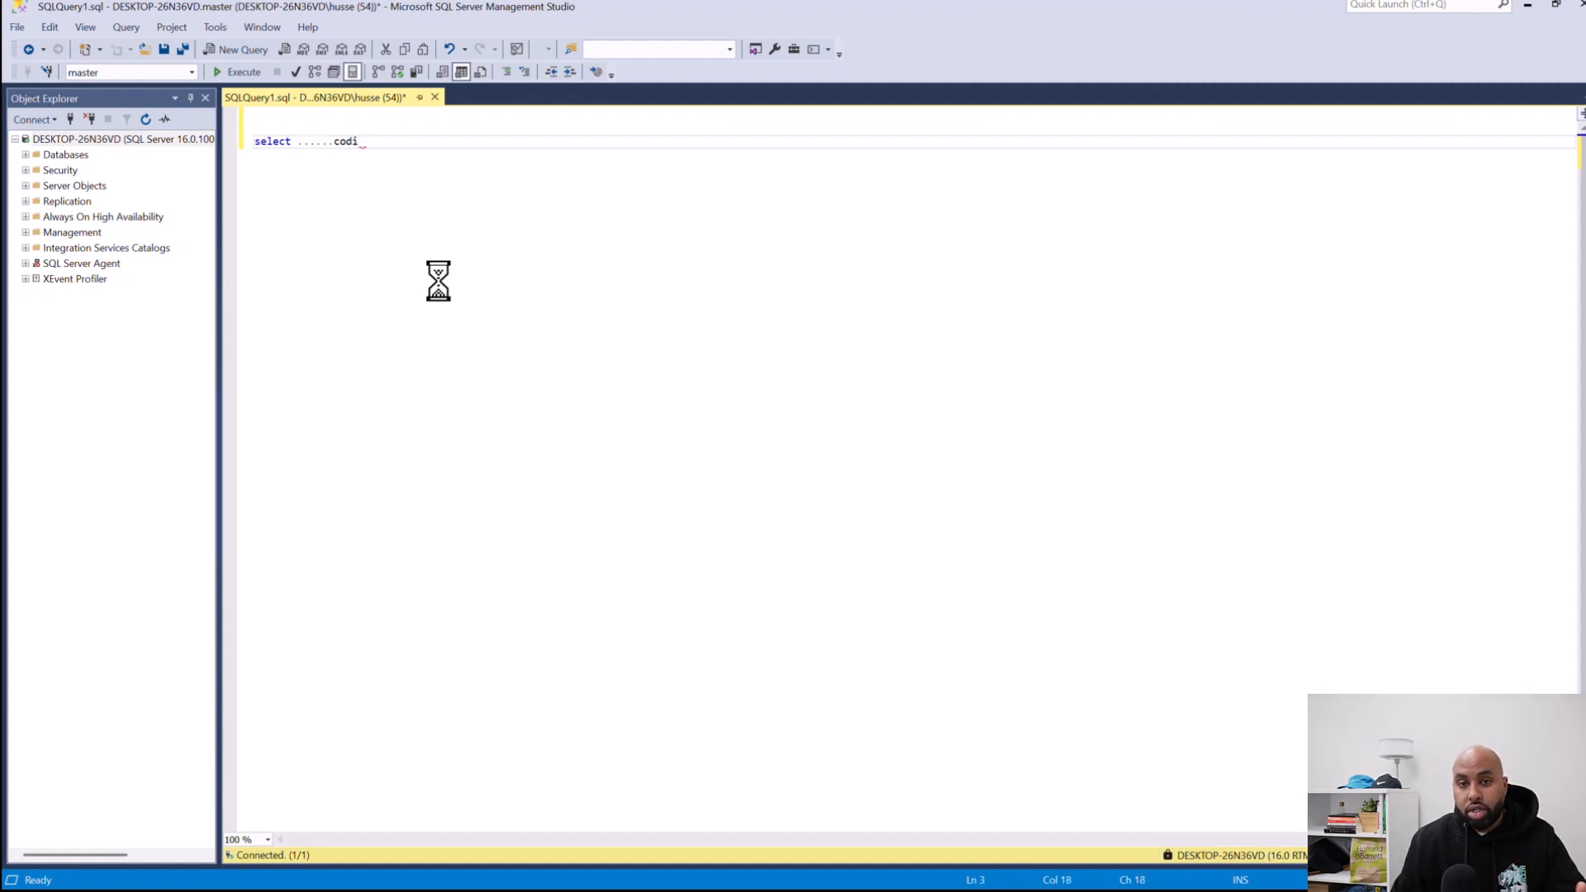